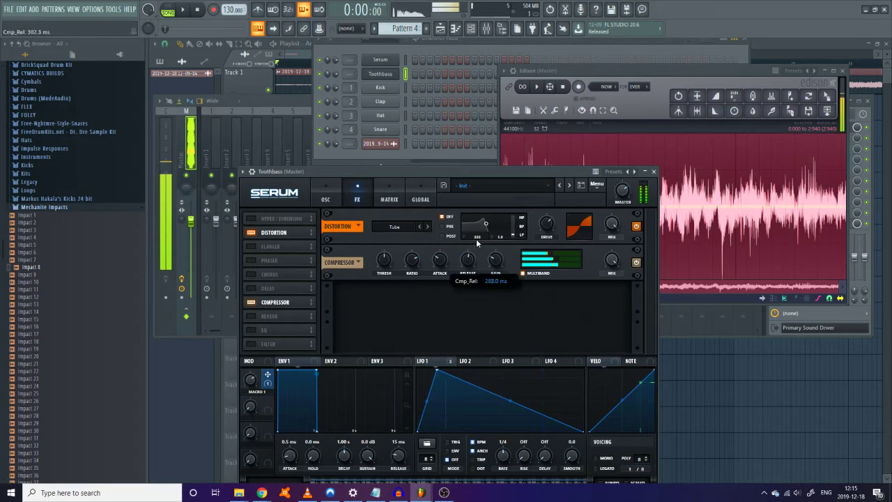
# Step: Load the recording from Edison into oscillator A of the new Serum instance
pyautogui.click(326, 195)
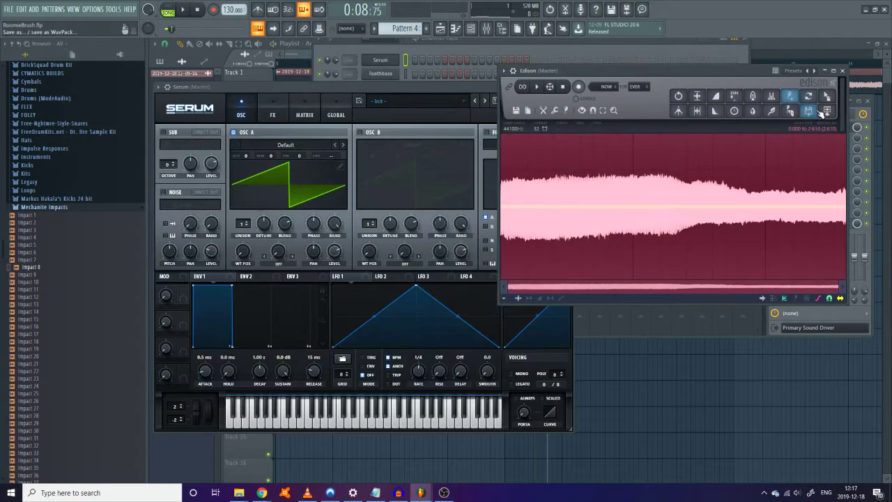
pyautogui.moveTo(809, 110); pyautogui.dragTo(316, 186)
pyautogui.click(274, 87)
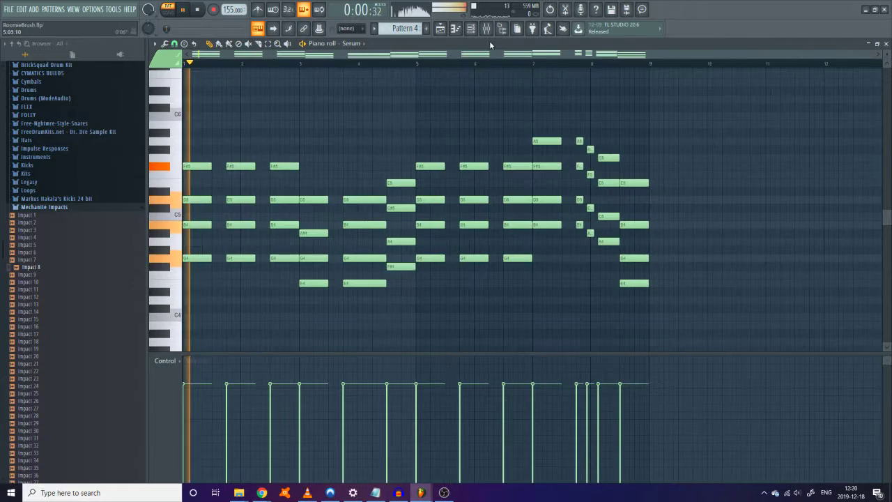
# Step: Examine the Serum patch's oscillator page and the chord notes in the piano roll while the pattern plays
pyautogui.press('F6')
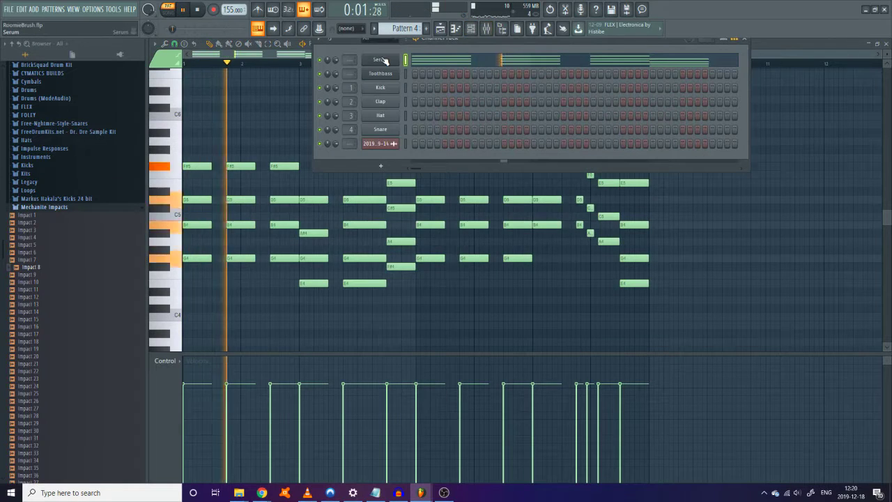
pyautogui.click(381, 60)
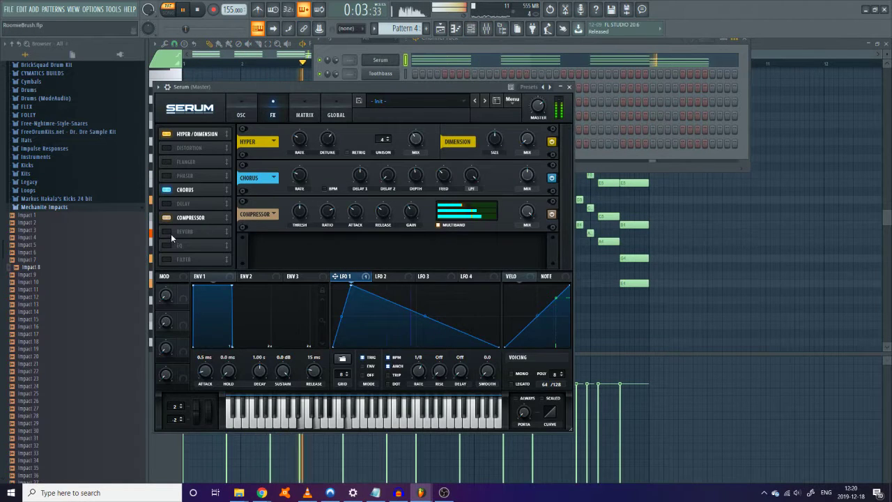
pyautogui.click(241, 114)
pyautogui.click(668, 201)
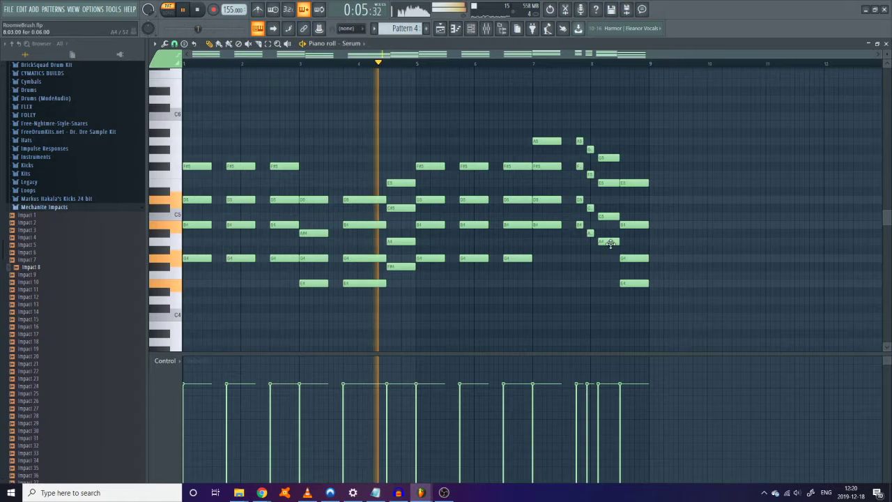
pyautogui.scroll(2, 575, 241)
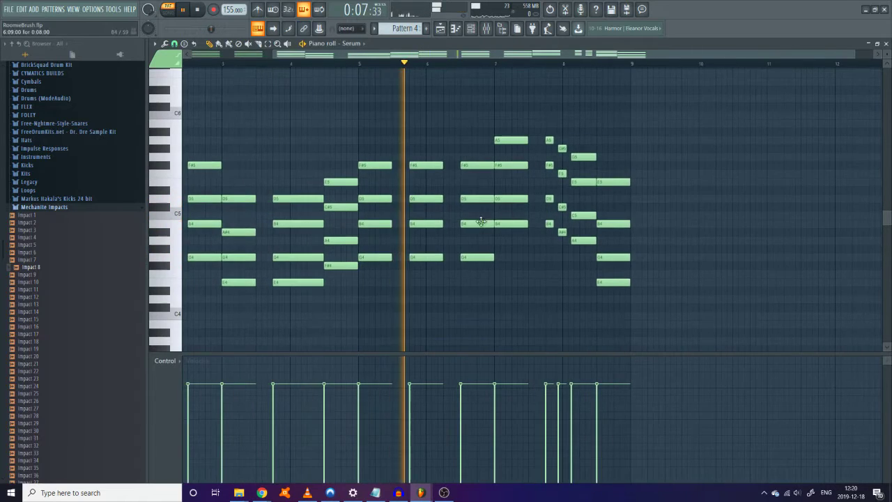
pyautogui.scroll(1, 555, 223)
pyautogui.scroll(3, 488, 213)
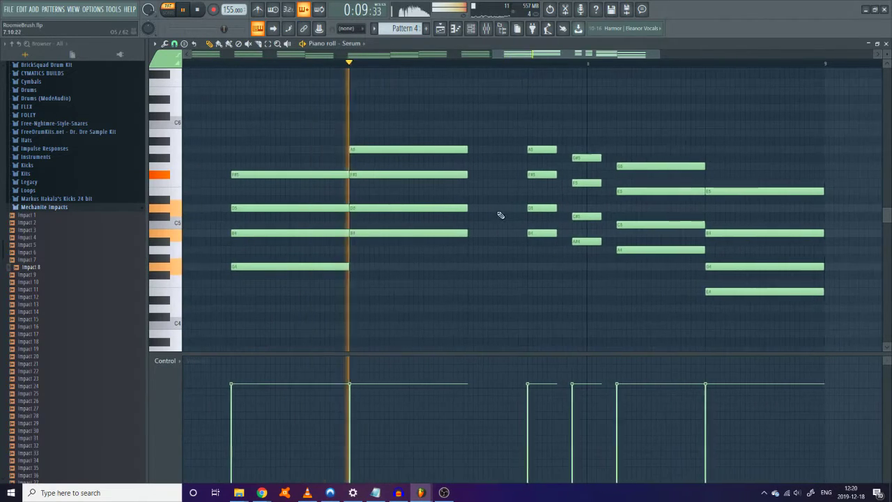
pyautogui.scroll(3, 501, 202)
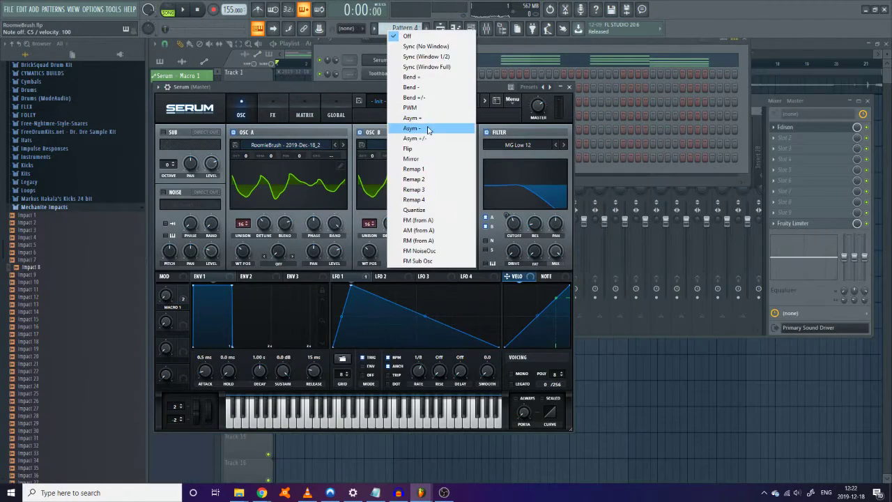
# Step: Set oscillator B's warp mode to Asym +/- and play the song
pyautogui.click(419, 254)
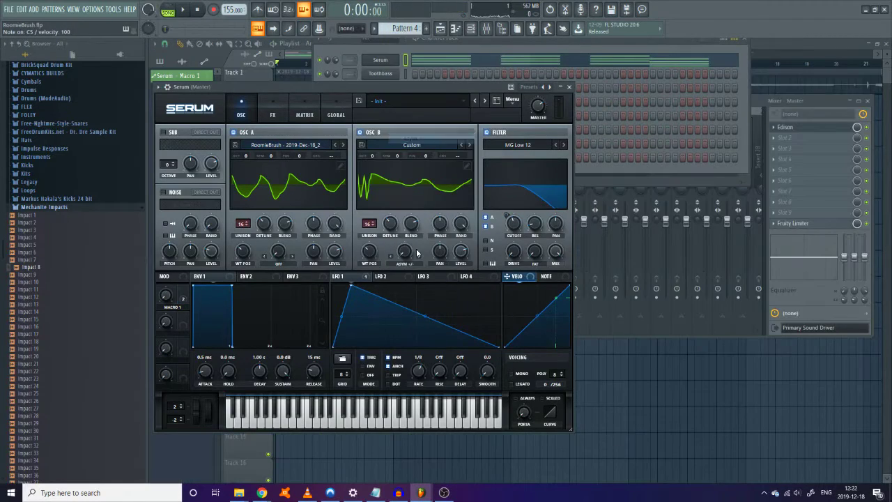
pyautogui.press('space')
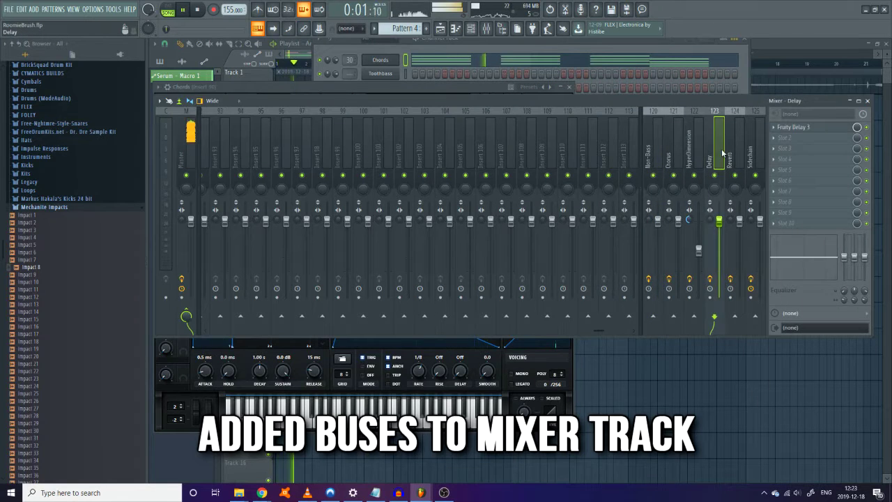
# Step: Select the Delay bus in the mixer and adjust the sidechain input number of the Sidechain bus's Fruity Limiter
pyautogui.click(722, 152)
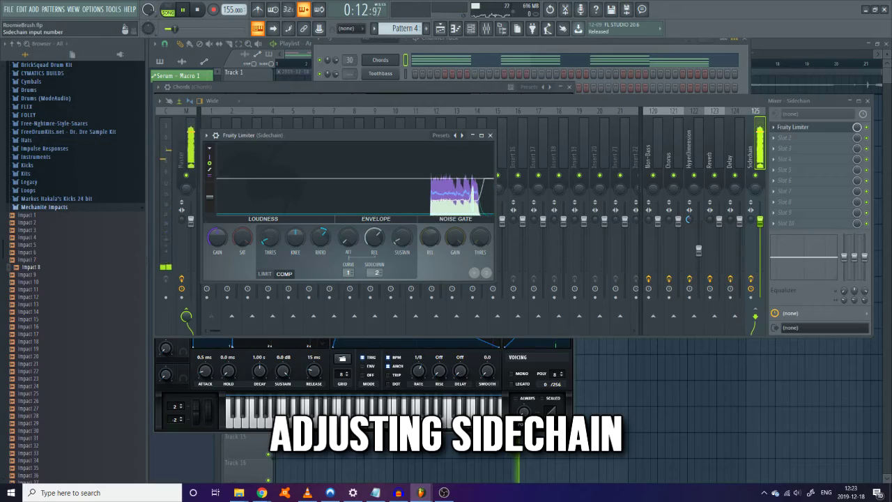
pyautogui.scroll(-1, 380, 272)
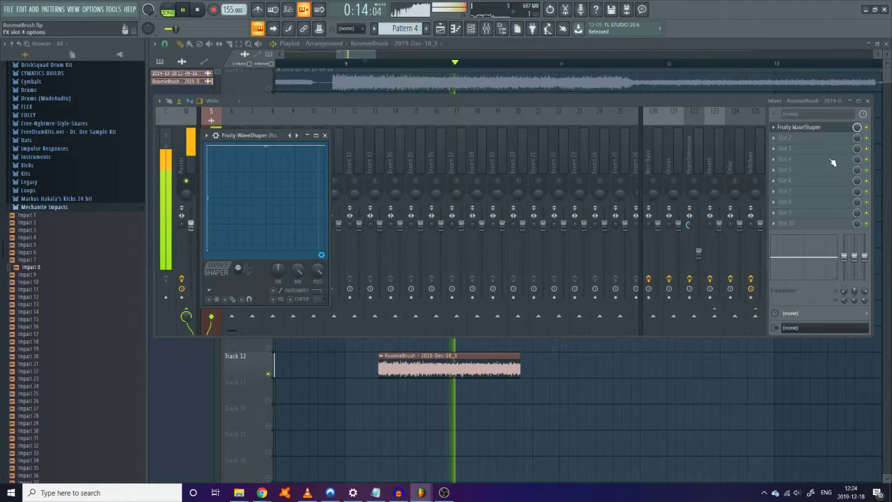
# Step: Add Fruity Parametric EQ 2 to slot 2 of the RoomieBrush sample's mixer track
pyautogui.click(808, 138)
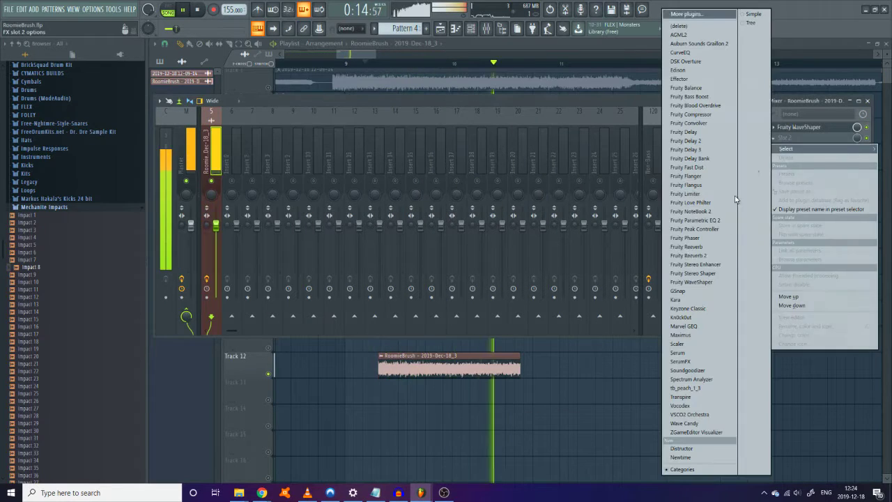
pyautogui.click(697, 220)
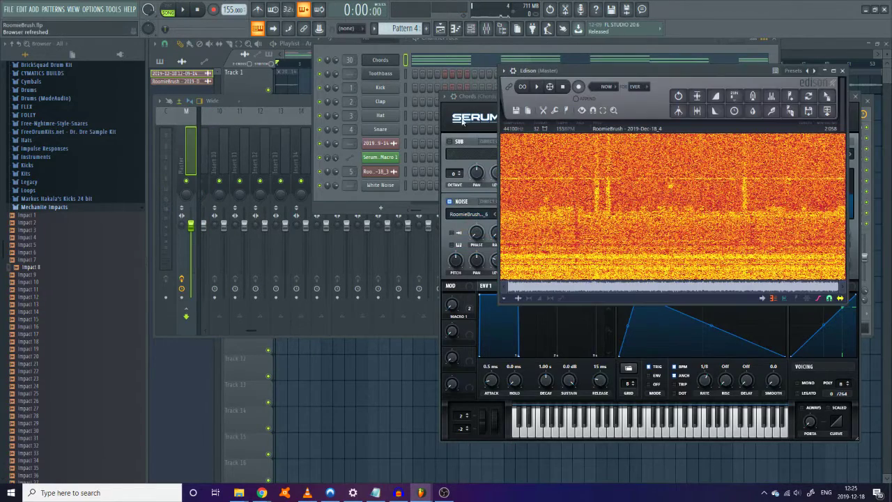
# Step: Play the song with the Chords patch in front and toggle its noise oscillator
pyautogui.click(462, 122)
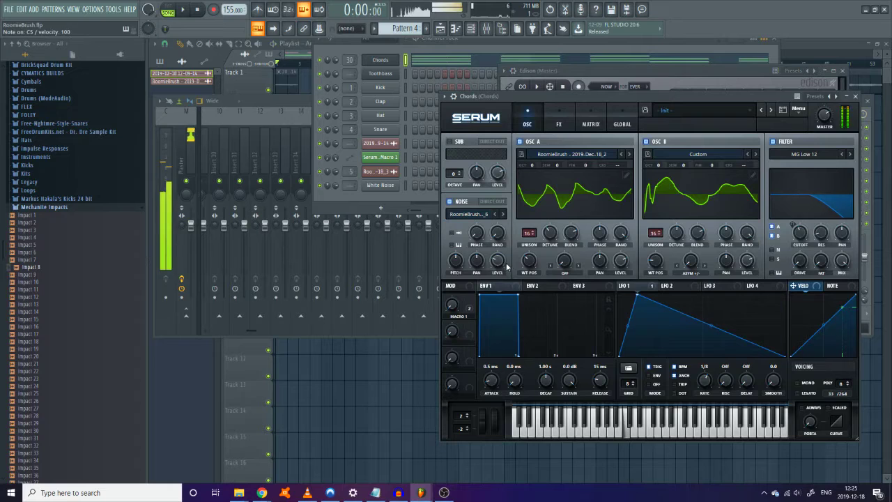
pyautogui.press('space')
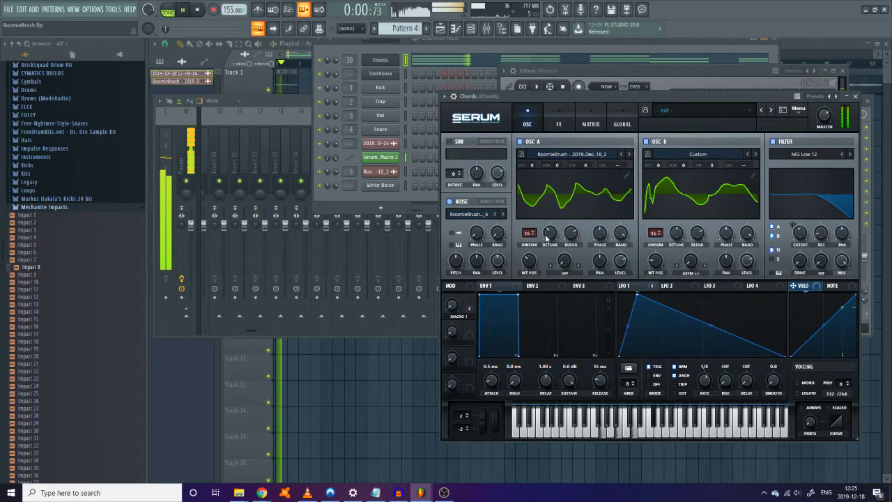
pyautogui.click(452, 201)
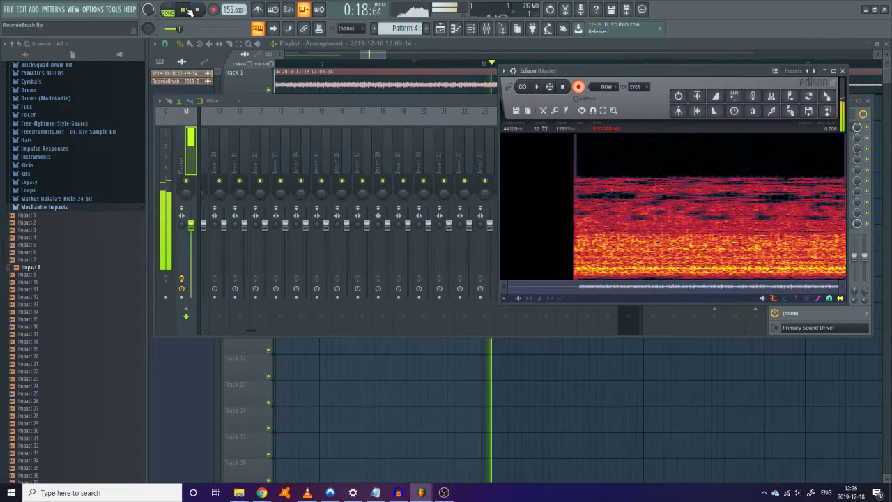
# Step: Pause the song and try to load the Edison recording into oscillator B of the Kick patch
pyautogui.click(184, 10)
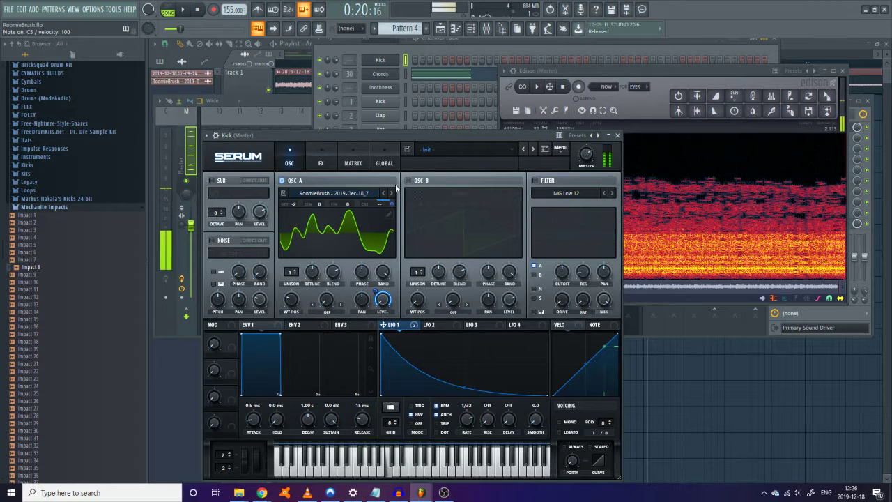
pyautogui.moveTo(827, 102); pyautogui.dragTo(462, 207)
pyautogui.doubleClick(463, 208)
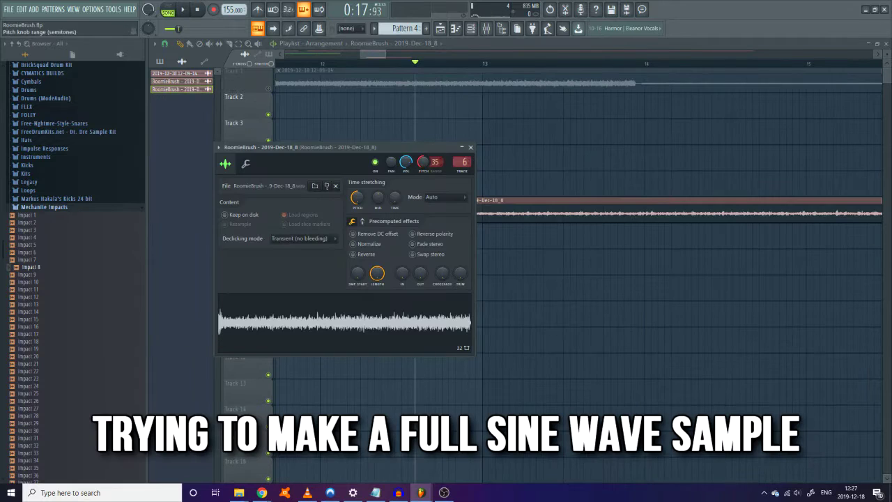
# Step: Record the looping sine wave into Edison on the master mixer track
pyautogui.press('F9')
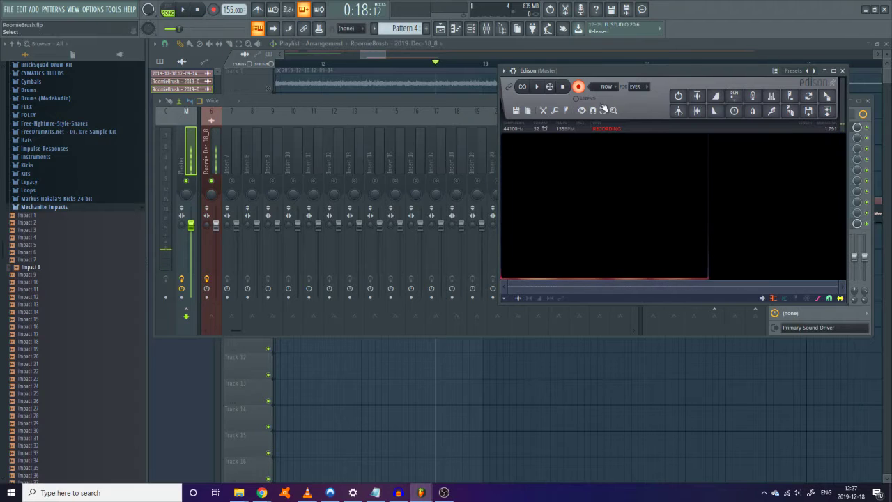
pyautogui.click(540, 89)
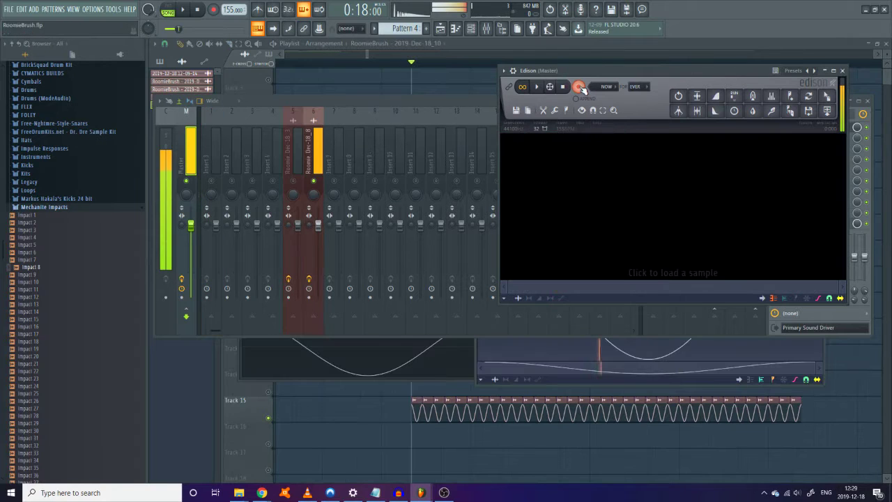
pyautogui.click(579, 86)
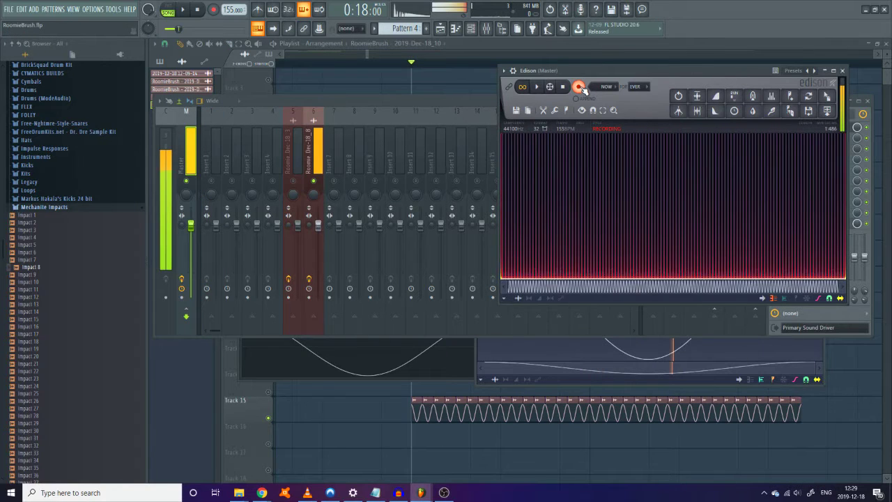
pyautogui.click(579, 86)
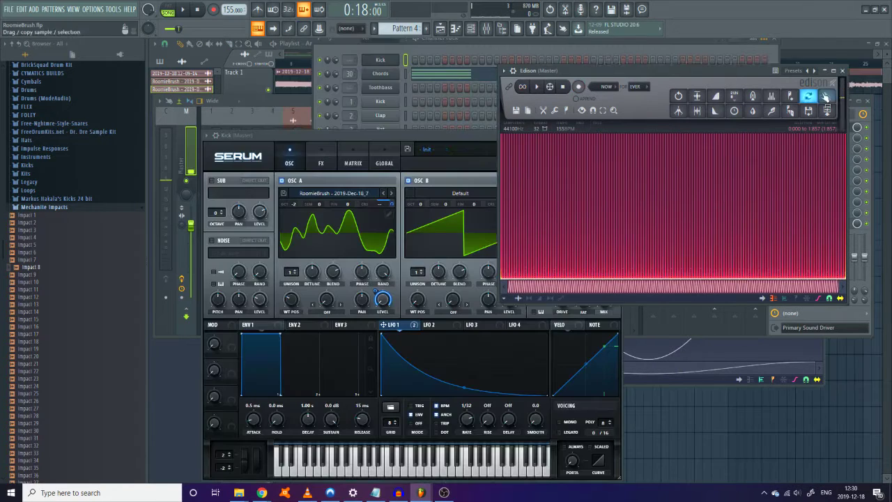
# Step: Load the recorded sine sample into the Kick patch's oscillator B and set its wavetable position to about 67
pyautogui.moveTo(807, 96); pyautogui.dragTo(488, 249)
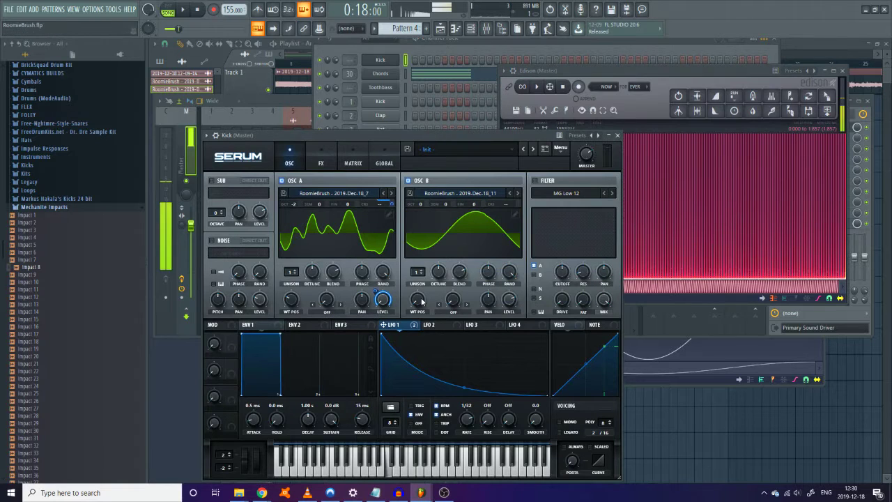
pyautogui.moveTo(417, 300); pyautogui.dragTo(429, 267)
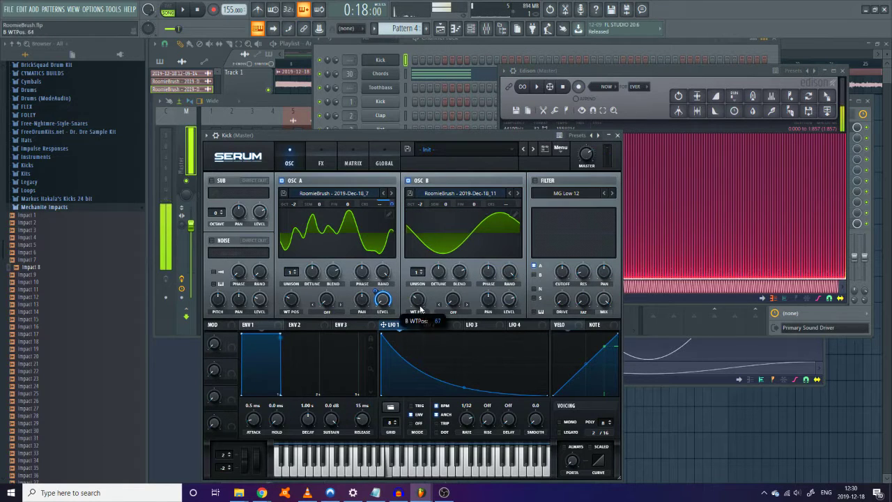
# Step: Open LFO 3 and the effects page of the Kick patch
pyautogui.click(477, 325)
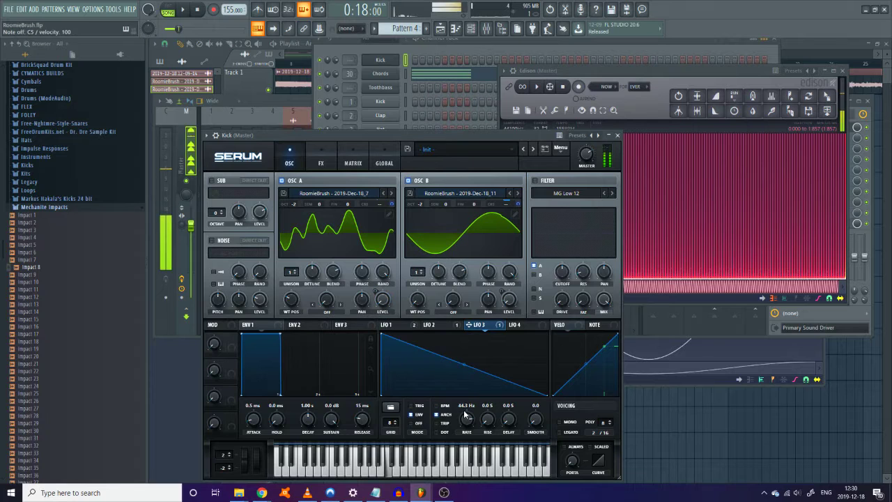
pyautogui.click(321, 163)
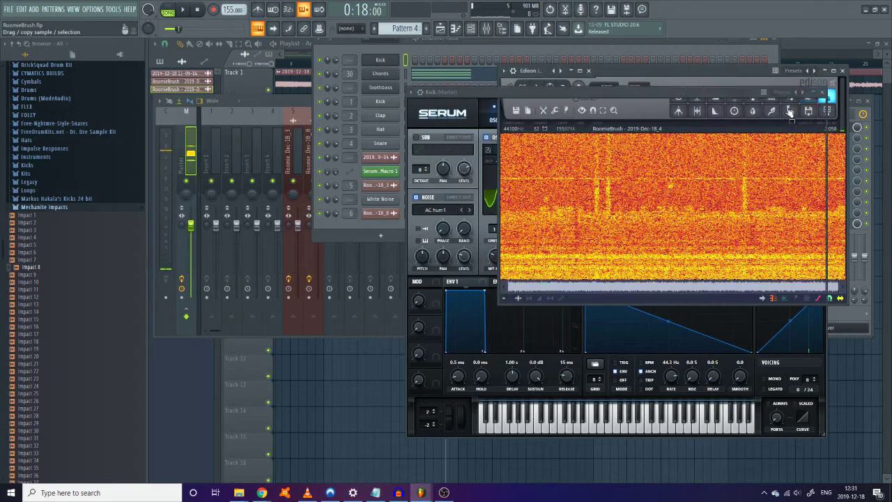
# Step: Load the white noise recording from Edison into the Kick patch's noise oscillator and adjust the noise level
pyautogui.moveTo(827, 97); pyautogui.dragTo(441, 215)
pyautogui.click(450, 91)
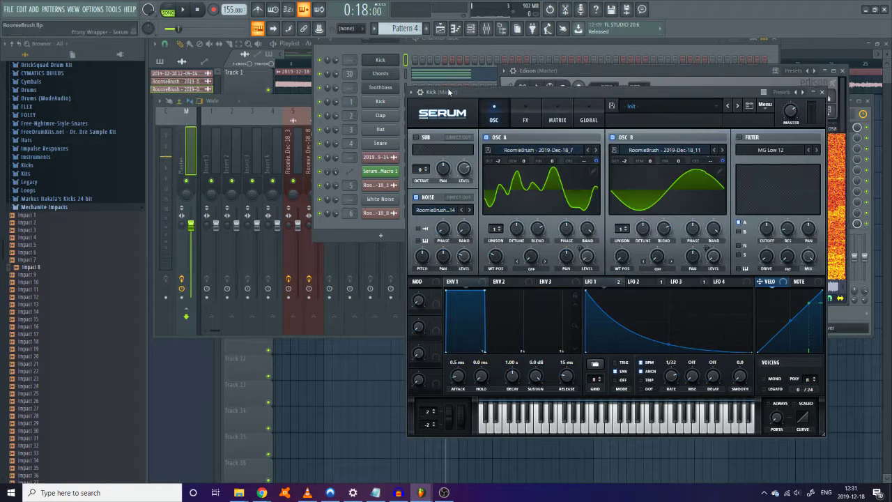
pyautogui.moveTo(461, 261); pyautogui.dragTo(463, 258)
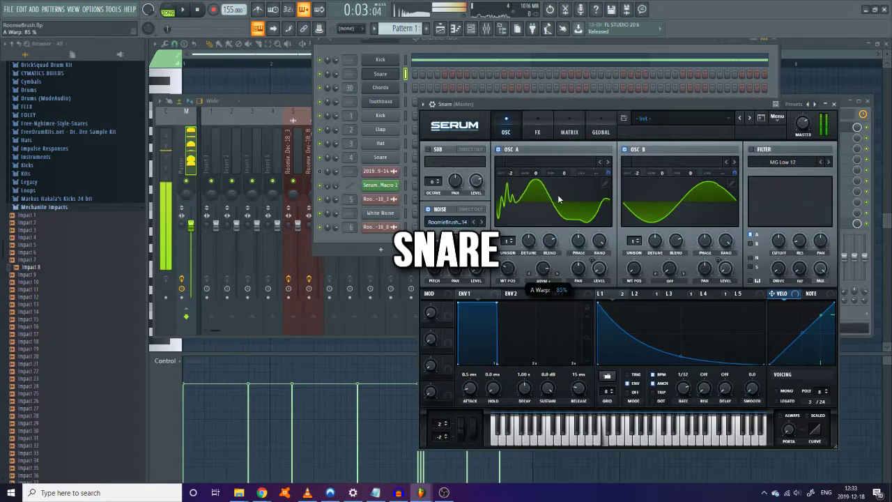
# Step: Set the Snare patch's oscillator A unison to 6, modulate the noise level with LFO 4, and adjust that LFO's rate
pyautogui.moveTo(508, 240); pyautogui.dragTo(509, 227)
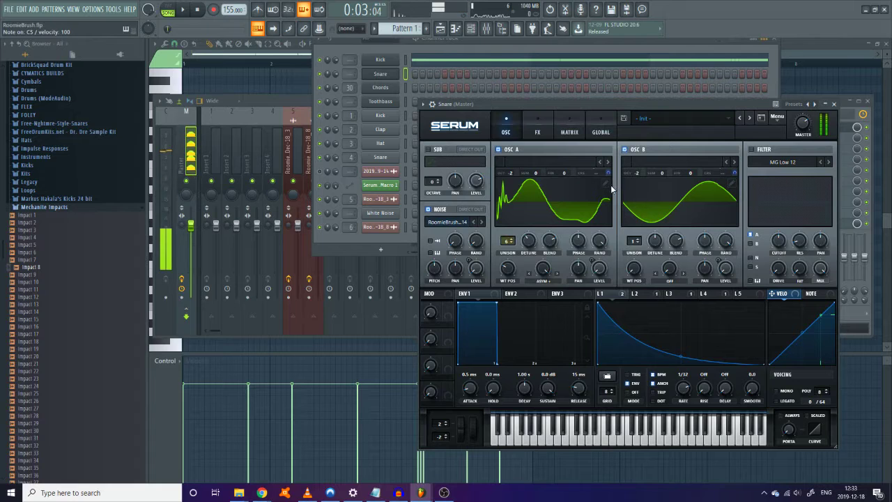
pyautogui.moveTo(703, 294); pyautogui.dragTo(476, 268)
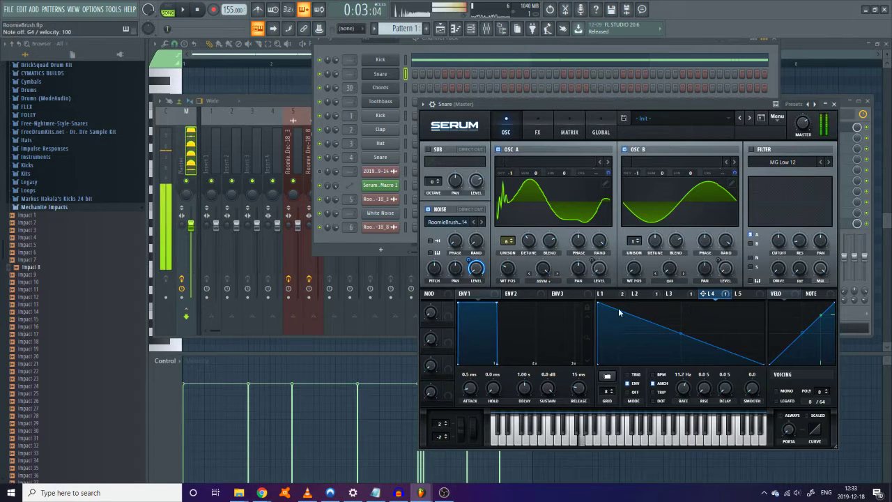
pyautogui.moveTo(683, 388); pyautogui.dragTo(683, 396)
# Step: Open LFO 5 and the effects page of the Snare patch
pyautogui.click(738, 293)
pyautogui.click(538, 132)
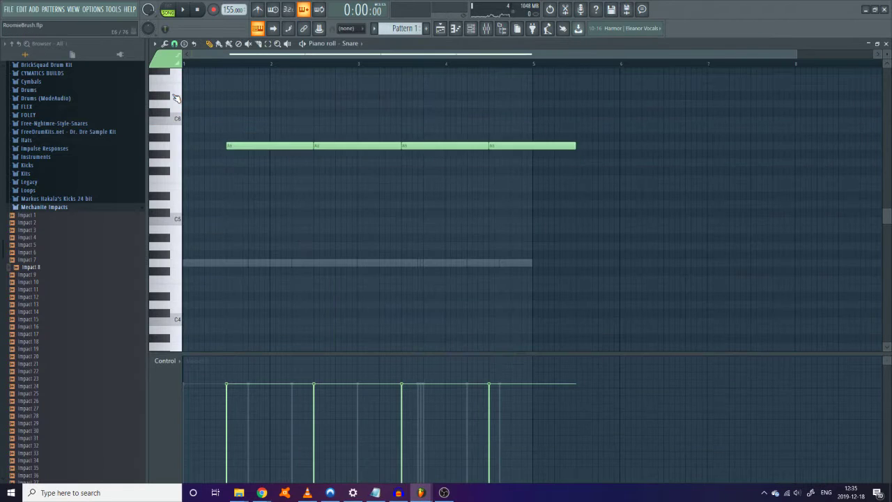
# Step: Transpose the four snare notes up five semitones in the piano roll
pyautogui.hotkey('shift', 'Up')
pyautogui.hotkey('shift', 'Up')
pyautogui.hotkey('shift', 'Up')
pyautogui.hotkey('shift', 'Up')
pyautogui.hotkey('shift', 'Up')
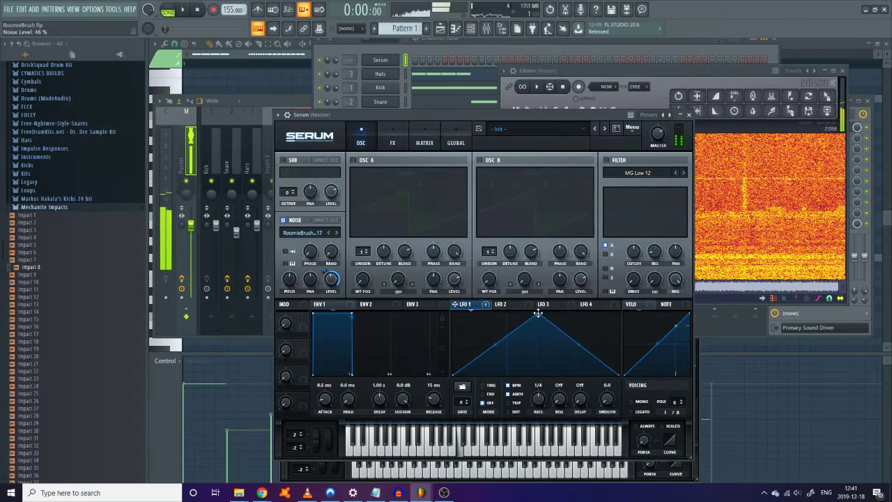
# Step: Reshape LFO 1 of the noise-only Serum patch into a descending ramp and rename its channel Open Hat
pyautogui.moveTo(539, 313); pyautogui.dragTo(453, 313)
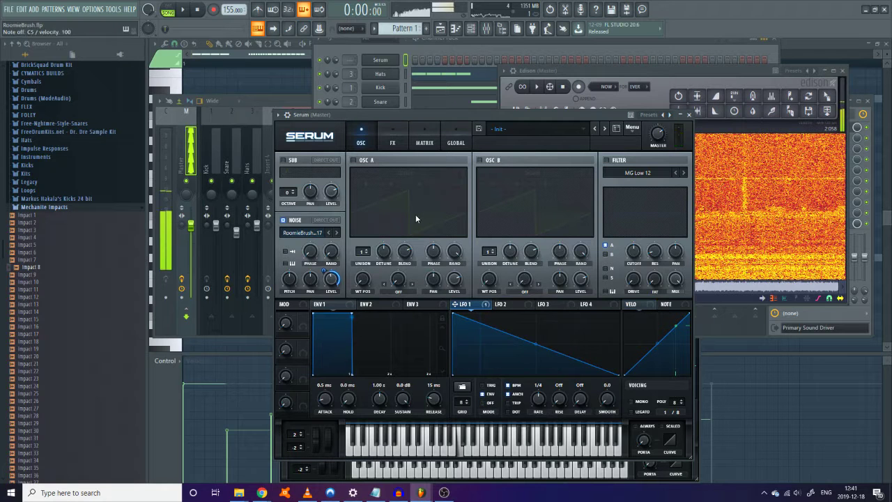
pyautogui.click(388, 60)
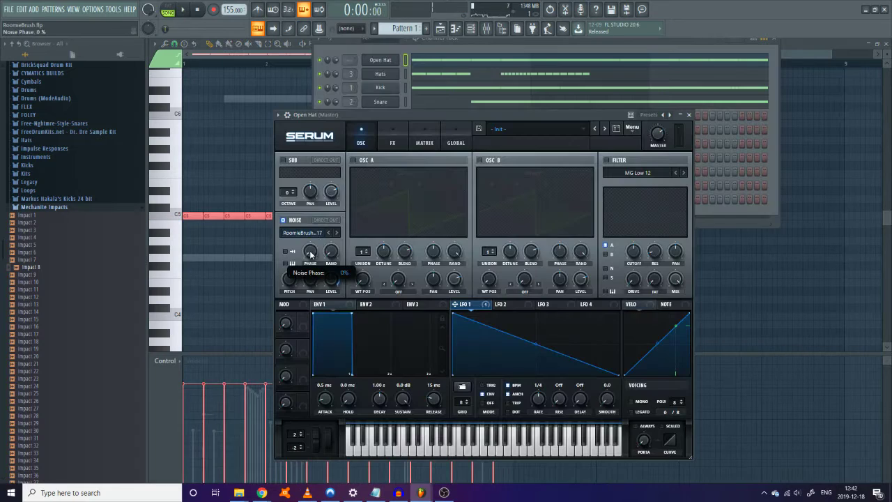
# Step: Play back the arrangement and bring up the Kick track in the mixer
pyautogui.press('space')
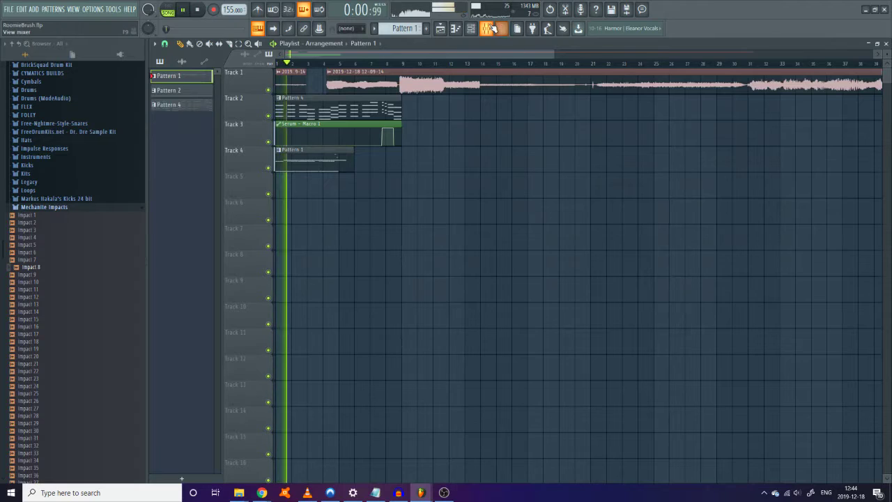
pyautogui.press('F9')
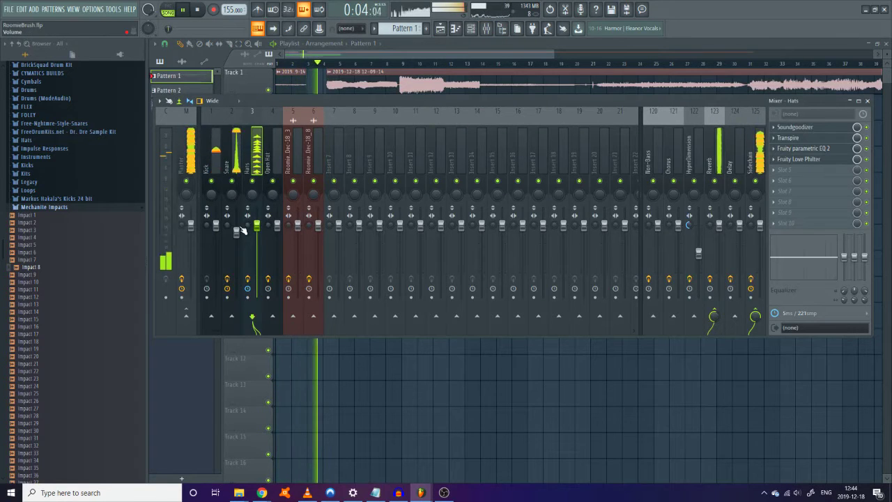
pyautogui.click(212, 191)
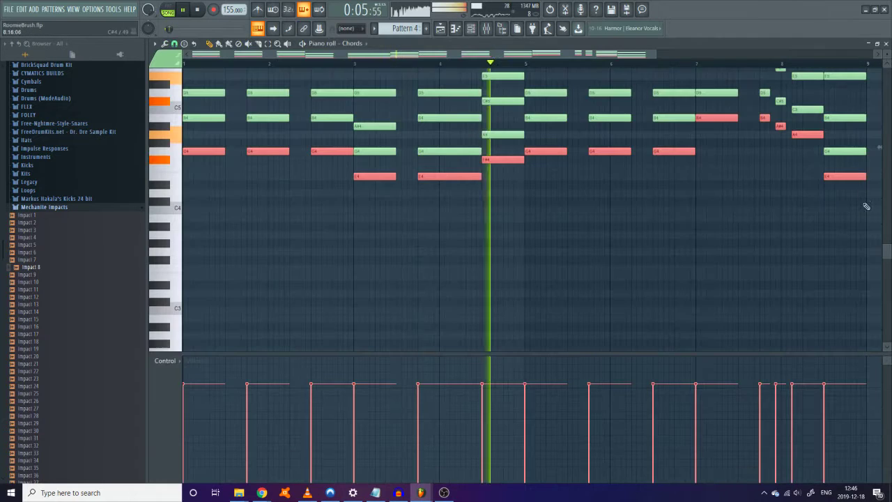
# Step: Duplicate the selected root notes of the Chords one octave lower in the piano roll and play the pattern
pyautogui.press('space')
pyautogui.moveTo(181, 154); pyautogui.dragTo(183, 254)
pyautogui.press('space')
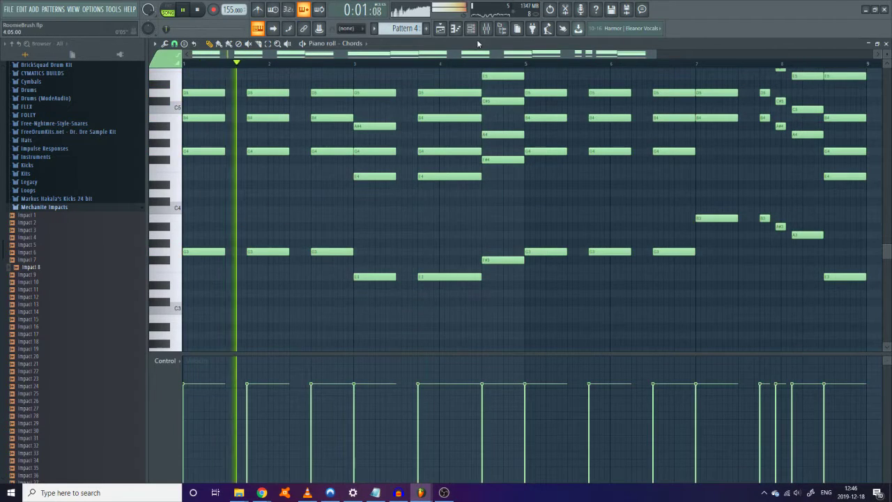
# Step: Import RoomieBrush - 2019-Dec-18_19.wav into the Sub patch's oscillator A with dynamic pitch follow, and toggle solo on the Sub mixer track
pyautogui.press('F6')
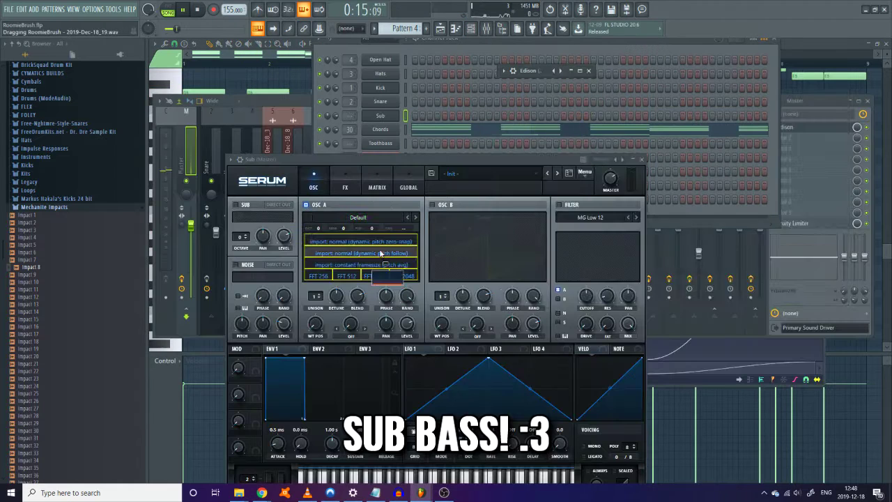
pyautogui.moveTo(380, 253); pyautogui.dragTo(380, 253)
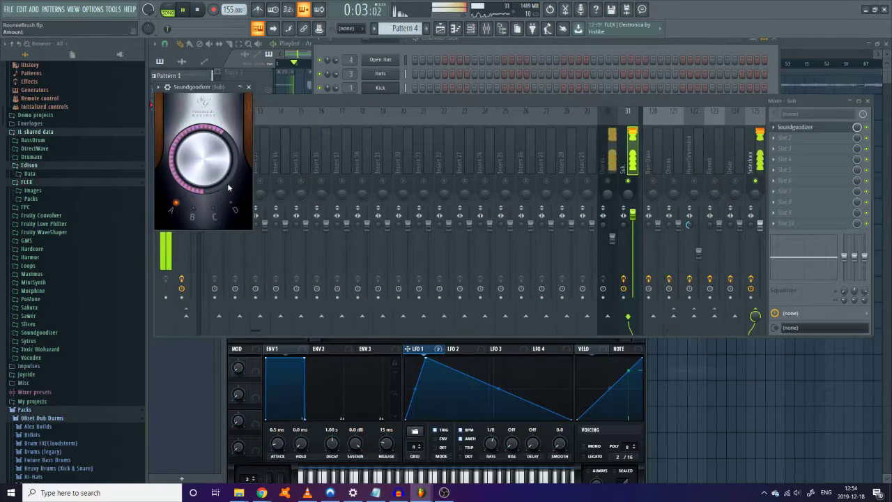
pyautogui.rightClick(628, 181)
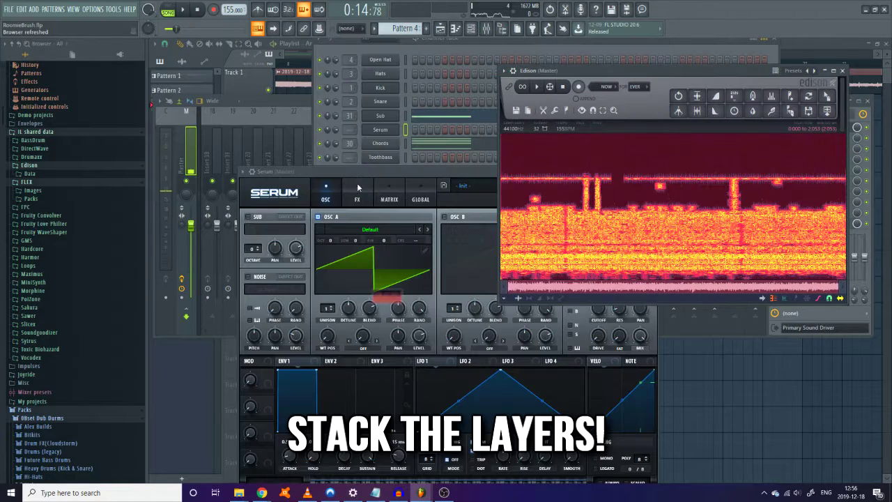
# Step: Process and morph the RoomieBrush - 2019-Dec-18_20 wavetable of the new Serum patch's oscillator A in the table editor
pyautogui.click(354, 171)
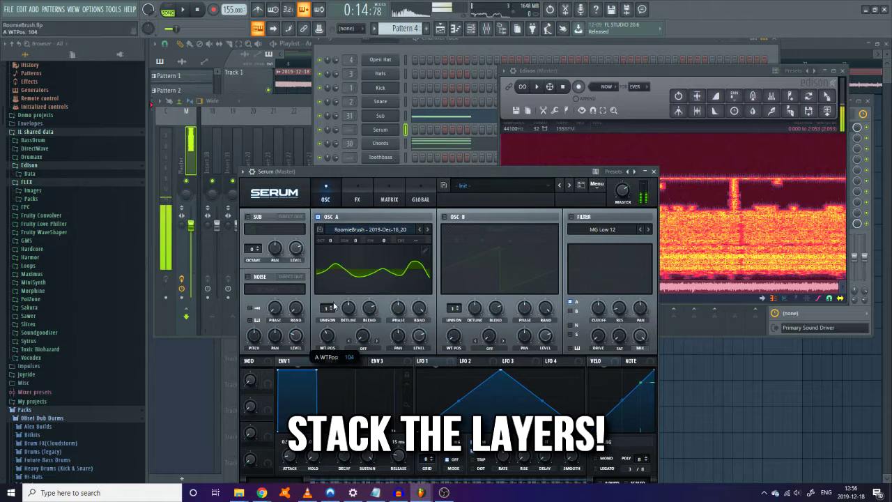
pyautogui.click(425, 249)
pyautogui.click(320, 279)
pyautogui.click(355, 133)
pyautogui.click(355, 280)
pyautogui.click(422, 311)
pyautogui.click(320, 280)
pyautogui.click(388, 156)
pyautogui.click(652, 184)
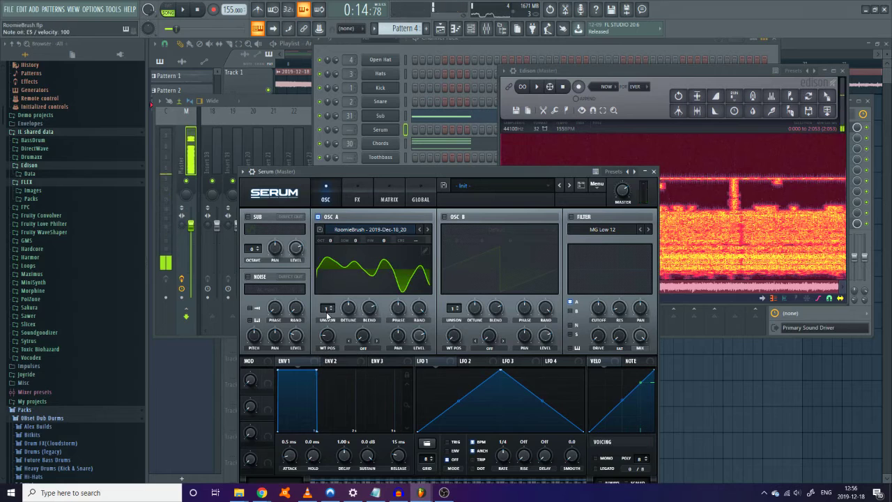
# Step: Set oscillator A's warp mode to Bend +/- and its unison to 11
pyautogui.click(365, 339)
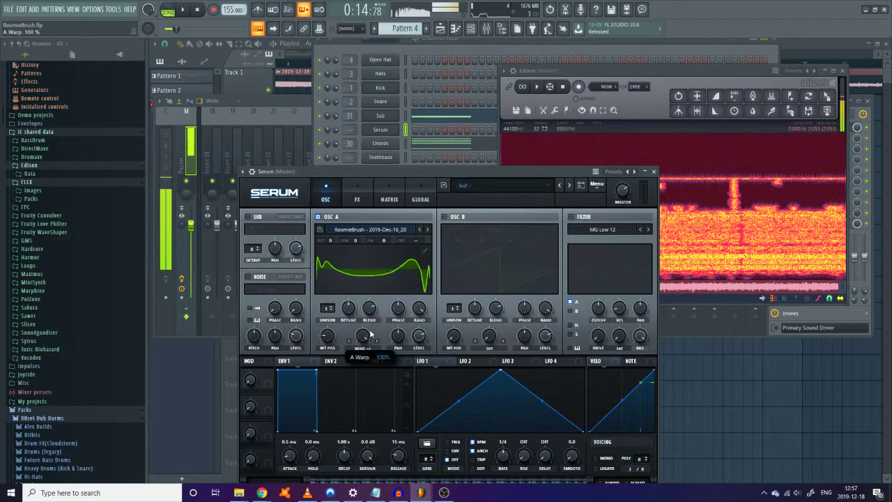
pyautogui.moveTo(326, 308); pyautogui.dragTo(336, 237)
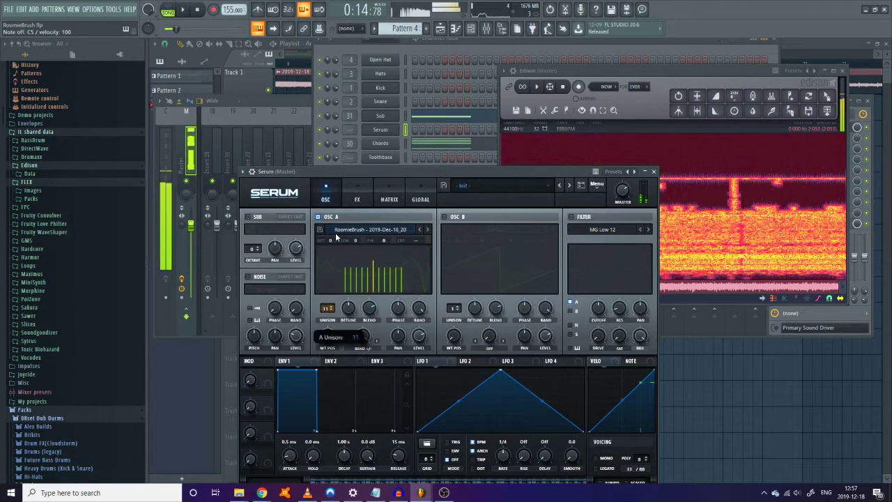
pyautogui.moveTo(345, 193); pyautogui.dragTo(347, 202)
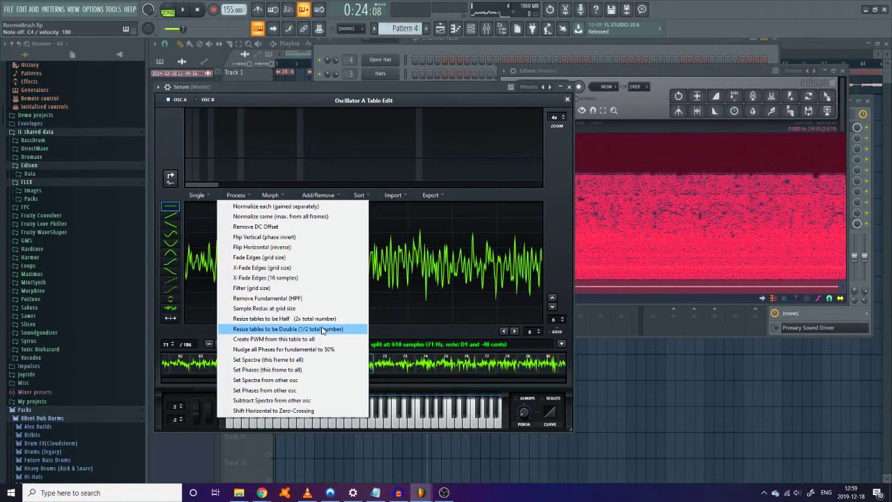
# Step: Resize oscillator A's wavetables to double and assign LFO 1 to the filter cutoff of the chord layer
pyautogui.click(299, 324)
pyautogui.click(568, 99)
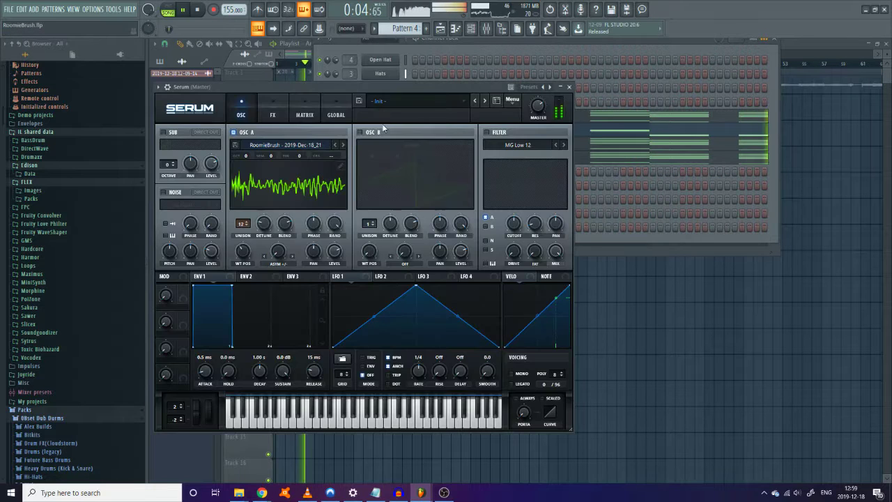
pyautogui.moveTo(410, 294); pyautogui.dragTo(512, 223)
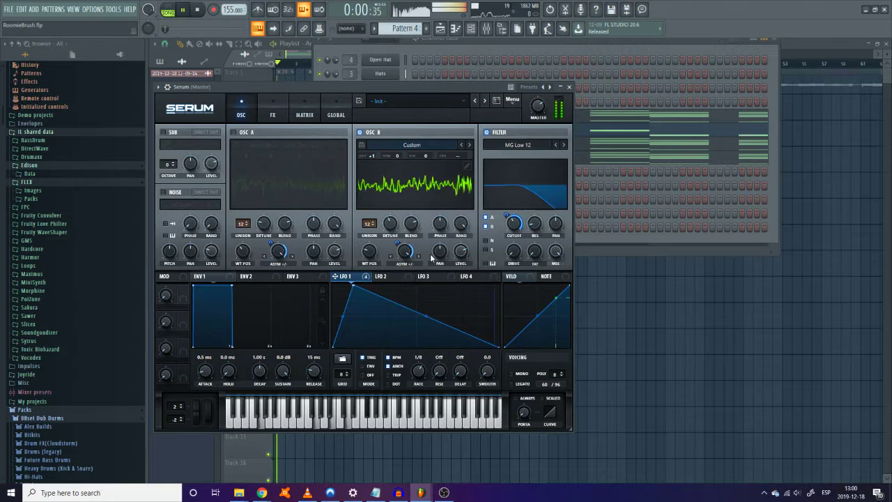
pyautogui.click(273, 114)
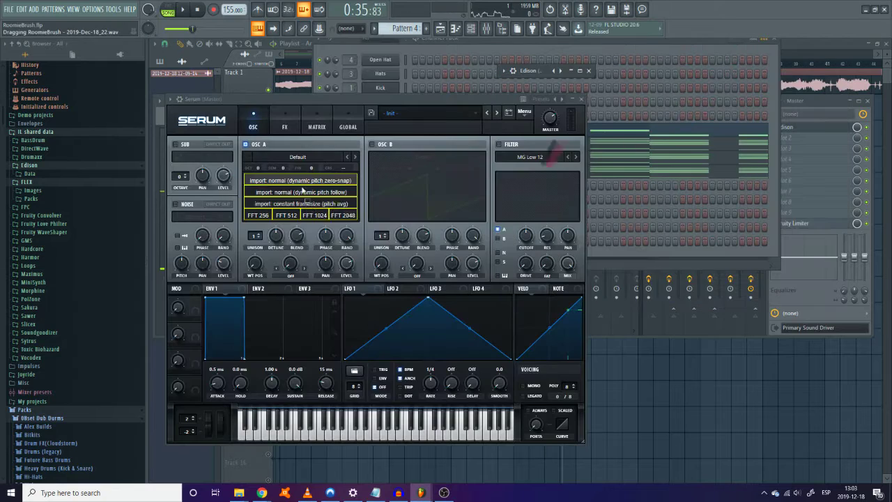
# Step: Import RoomieBrush - 2019-Dec-18_22.wav into the new patch's oscillator A at constant framesize and open its wavetable editor
pyautogui.moveTo(301, 181); pyautogui.dragTo(314, 204)
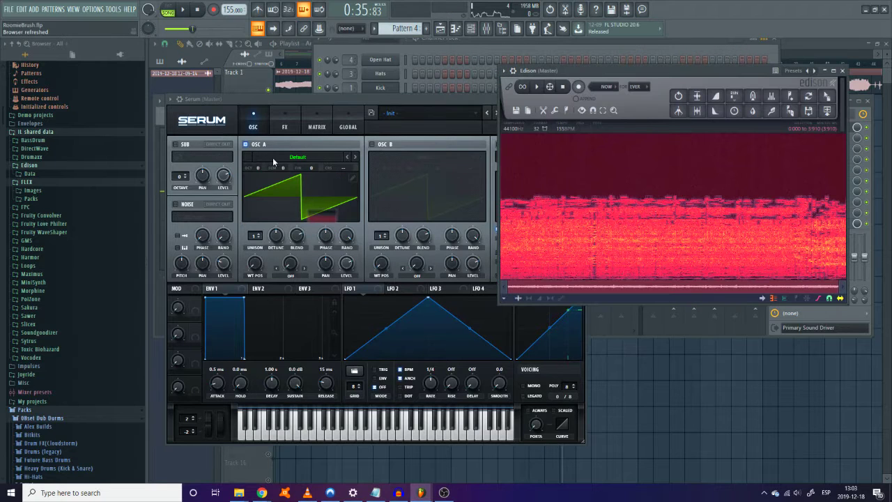
pyautogui.click(275, 101)
pyautogui.click(351, 178)
# Step: Resize oscillator A's wavetables to double, reducing the number of frames, followed by a resize to half
pyautogui.click(248, 207)
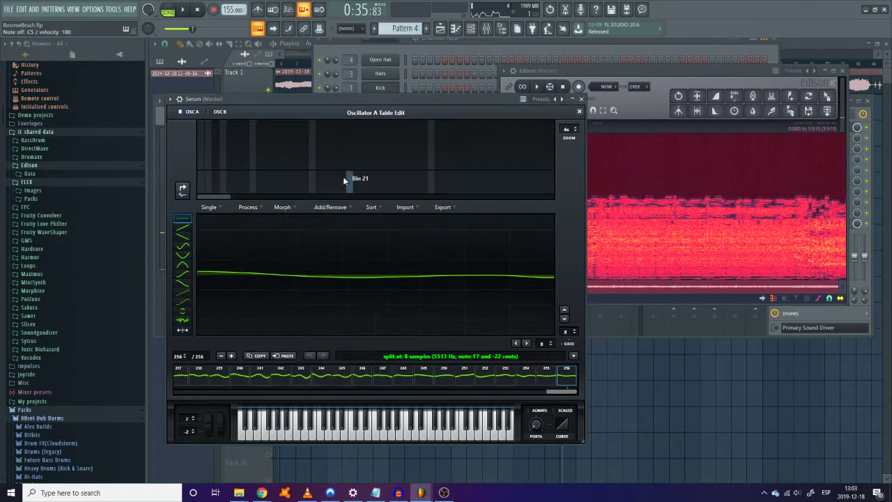
pyautogui.click(309, 343)
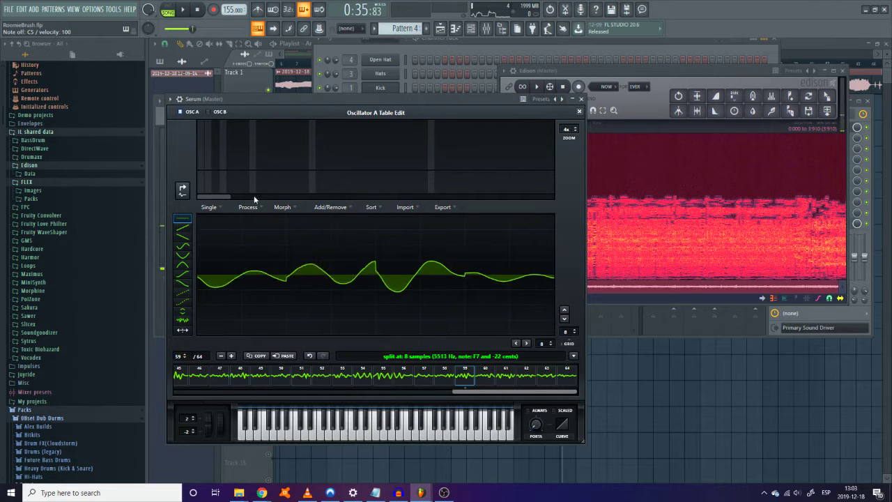
pyautogui.click(247, 207)
pyautogui.click(293, 328)
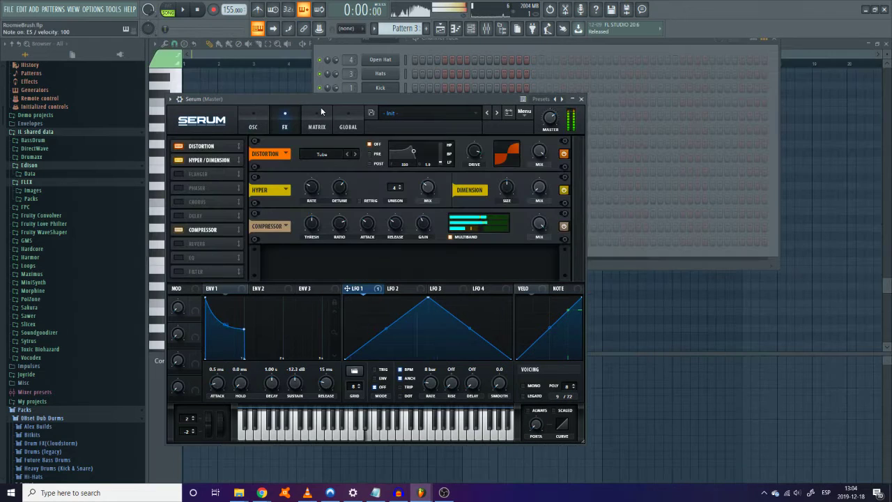
# Step: Copy oscillator A's settings to oscillator B in the lead patch
pyautogui.click(264, 124)
pyautogui.rightClick(392, 158)
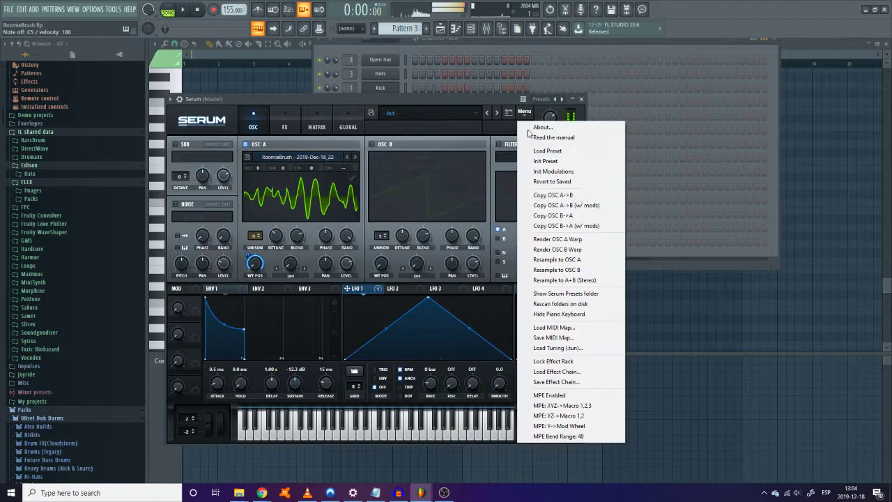
pyautogui.click(571, 193)
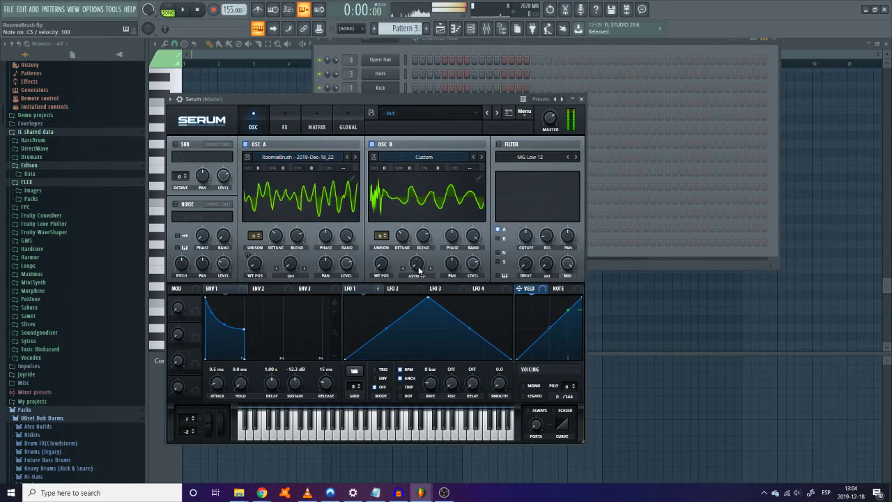
# Step: Select LFO 2 and open the effects page of the lead patch
pyautogui.click(398, 288)
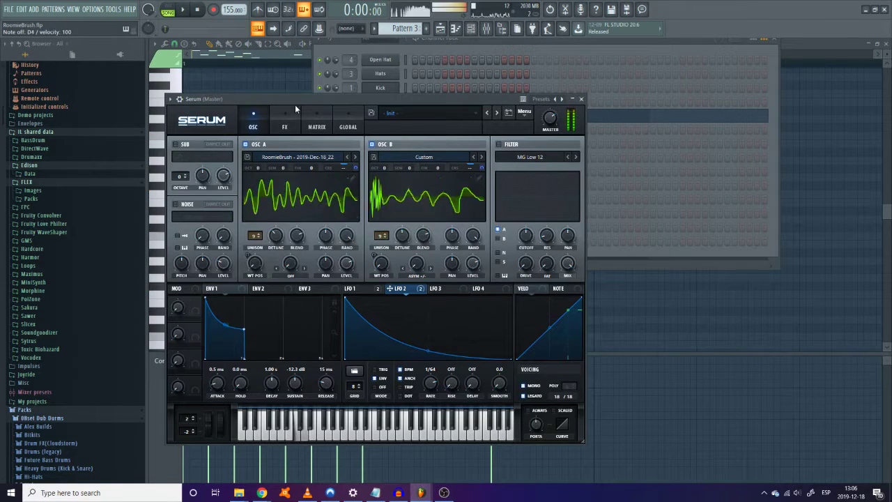
pyautogui.click(295, 111)
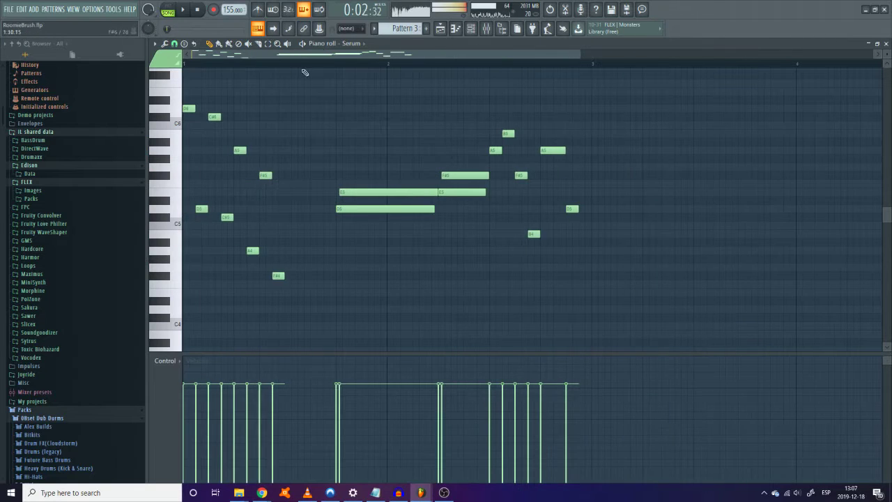
# Step: Cut the low end of the Leads mixer track with band 1 of Fruity parametric EQ 2 and raise band 4 while playing
pyautogui.scroll(-3, 340, 114)
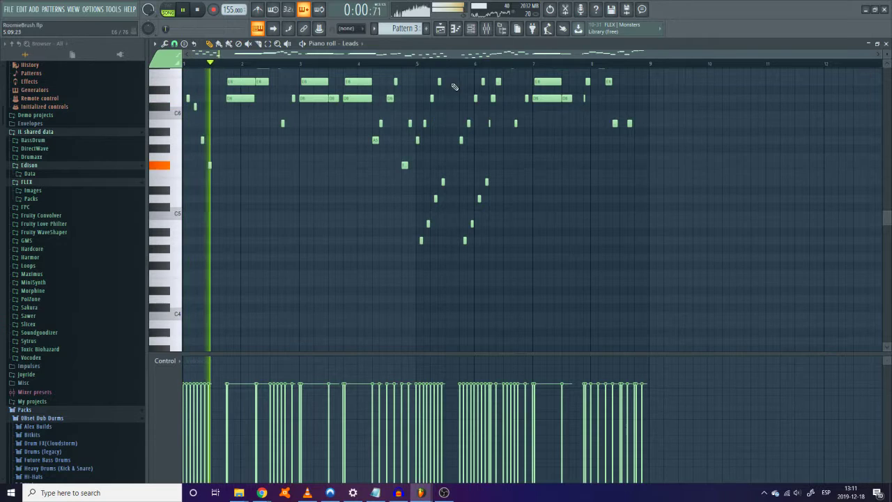
pyautogui.scroll(4, 474, 174)
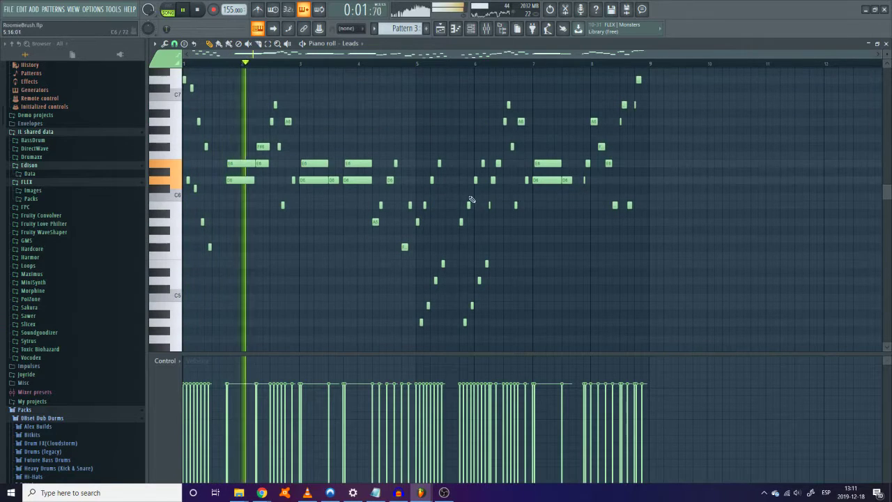
pyautogui.press('F9')
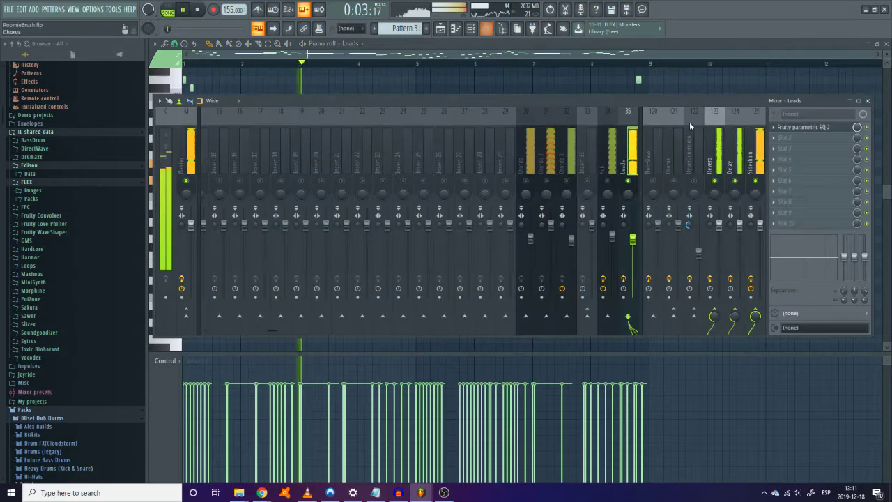
pyautogui.click(799, 128)
pyautogui.moveTo(243, 202); pyautogui.dragTo(236, 201)
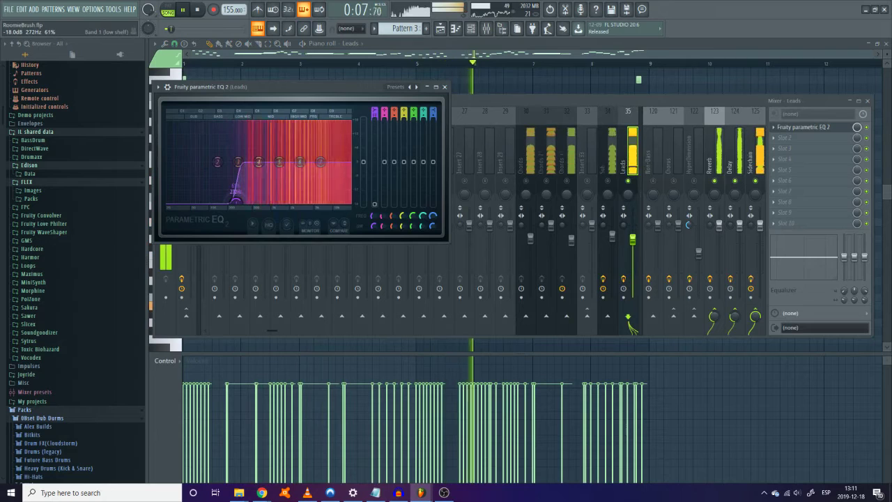
pyautogui.moveTo(259, 162); pyautogui.dragTo(274, 140)
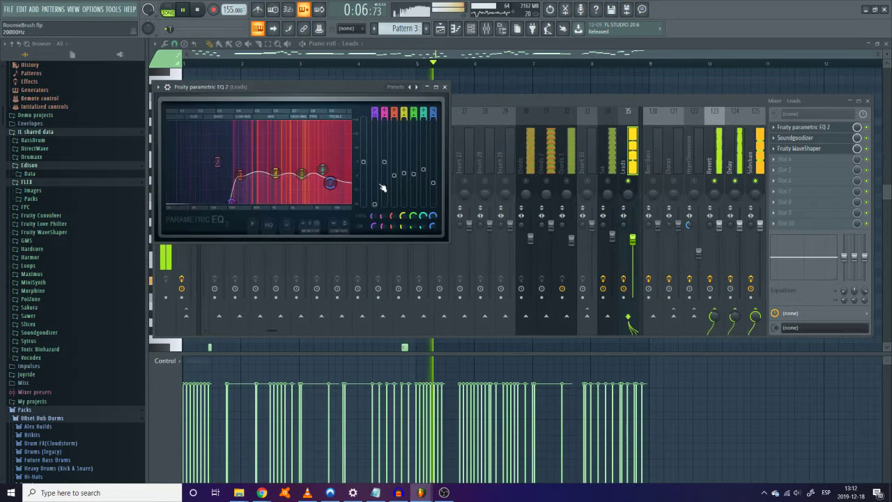
pyautogui.press('space')
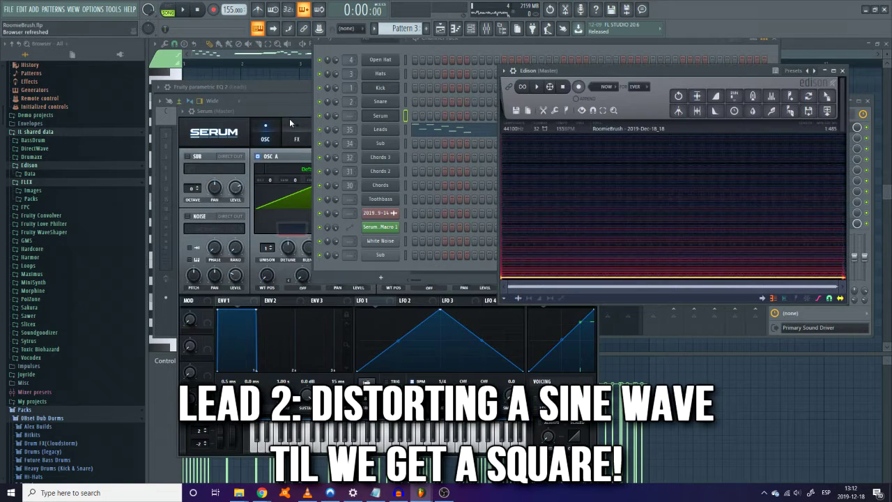
# Step: Bring the new Serum lead patch to the front and enable its compressor effect alongside the distortion
pyautogui.click(284, 112)
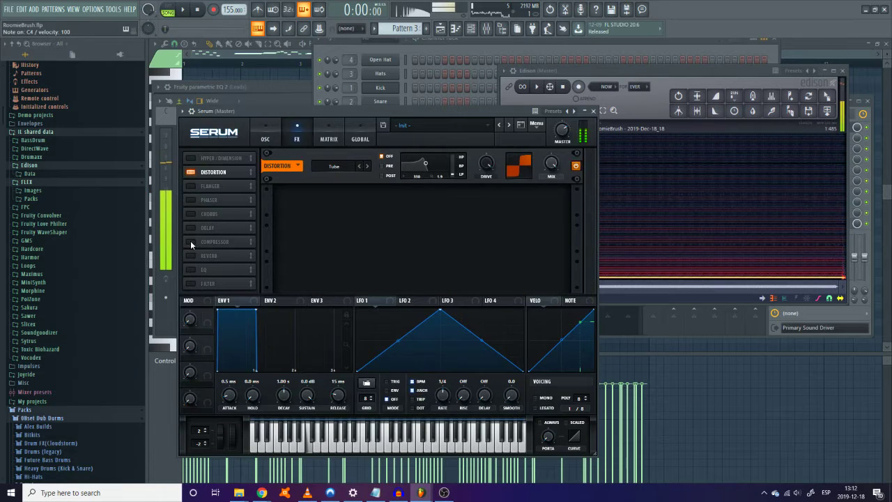
pyautogui.click(191, 242)
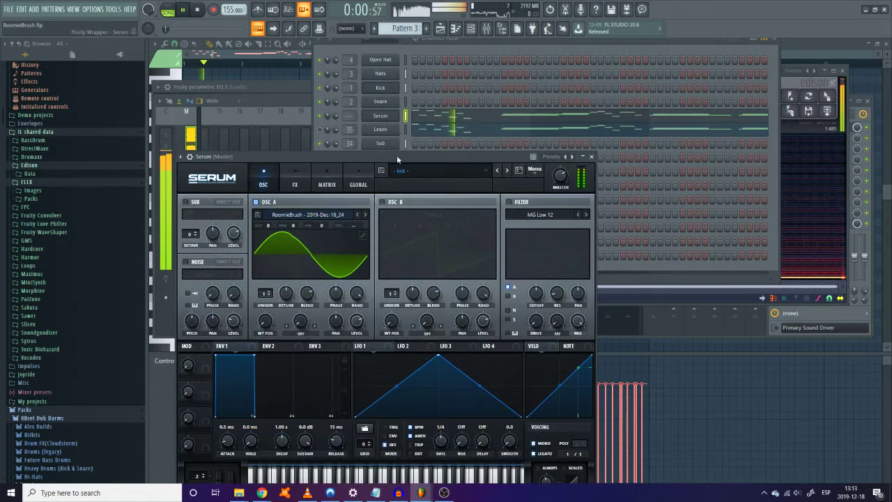
pyautogui.click(391, 129)
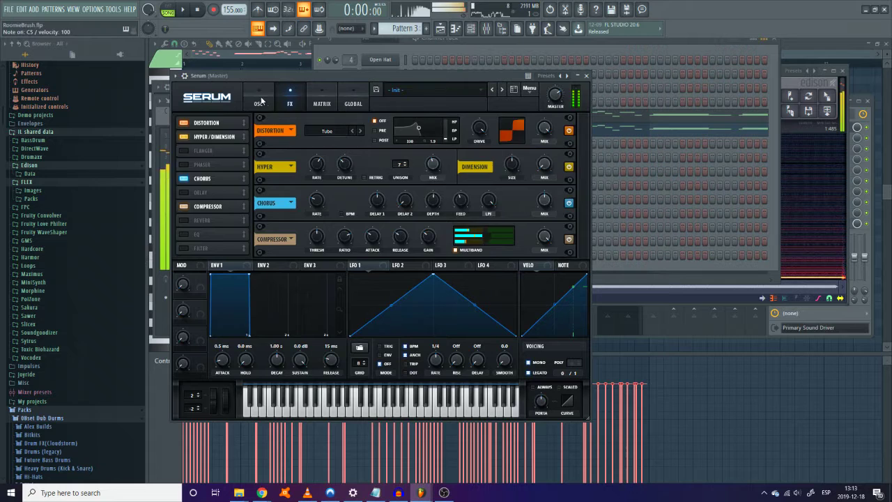
# Step: Play the pattern and copy the sine wave of oscillator A to oscillator B
pyautogui.click(259, 101)
pyautogui.press('space')
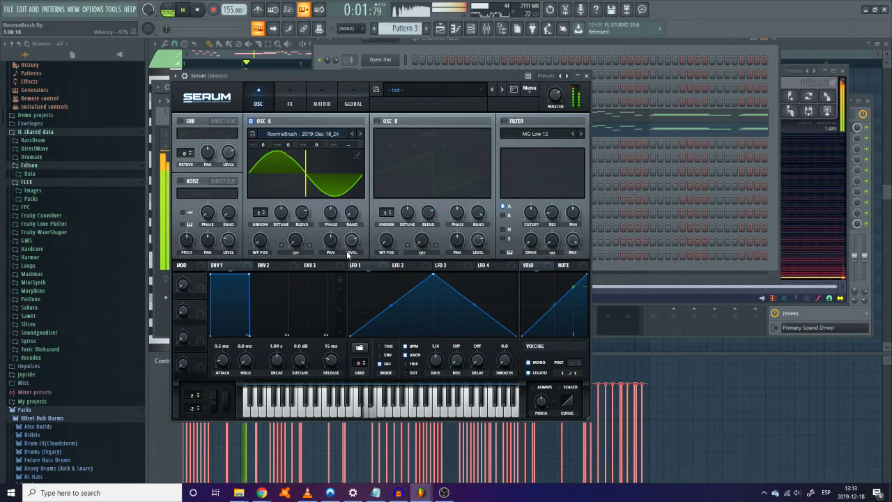
pyautogui.rightClick(328, 174)
pyautogui.click(576, 172)
# Step: Set oscillator B's warp mode to Sync, raise its warp amount, and switch off oscillator A
pyautogui.click(422, 252)
pyautogui.click(446, 28)
pyautogui.moveTo(428, 251); pyautogui.dragTo(428, 203)
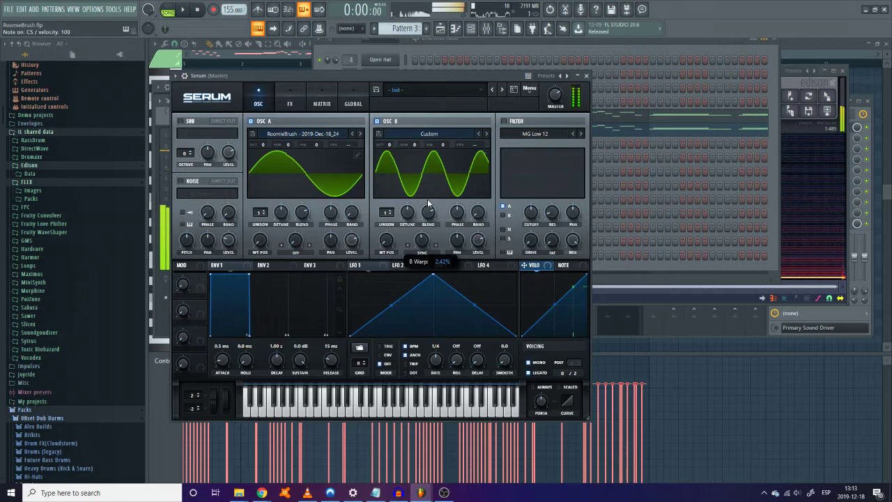
pyautogui.click(250, 120)
pyautogui.press('Escape')
pyautogui.moveTo(428, 209); pyautogui.dragTo(427, 195)
# Step: Change oscillator B's warp mode to PWM
pyautogui.click(421, 252)
pyautogui.click(427, 96)
pyautogui.click(530, 88)
pyautogui.click(551, 175)
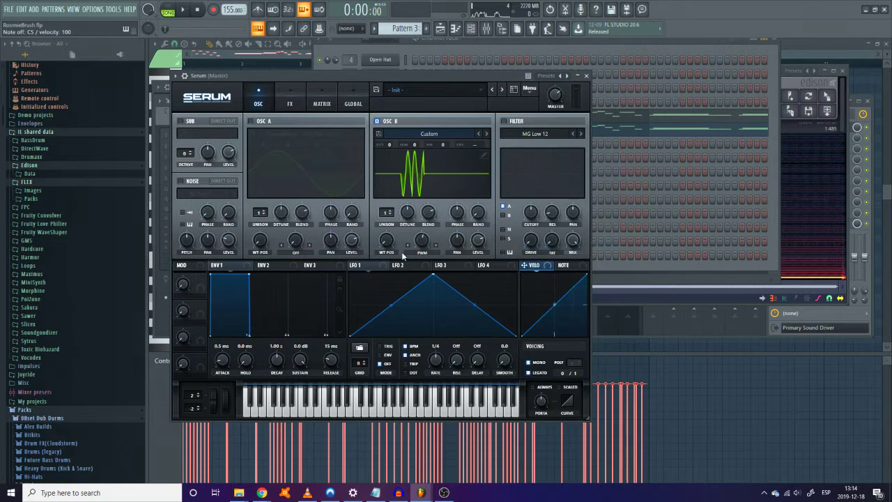
# Step: Advance oscillator B to its next warp mode and bring the mixer showing the Lead 2 track forward
pyautogui.click(434, 252)
pyautogui.click(447, 80)
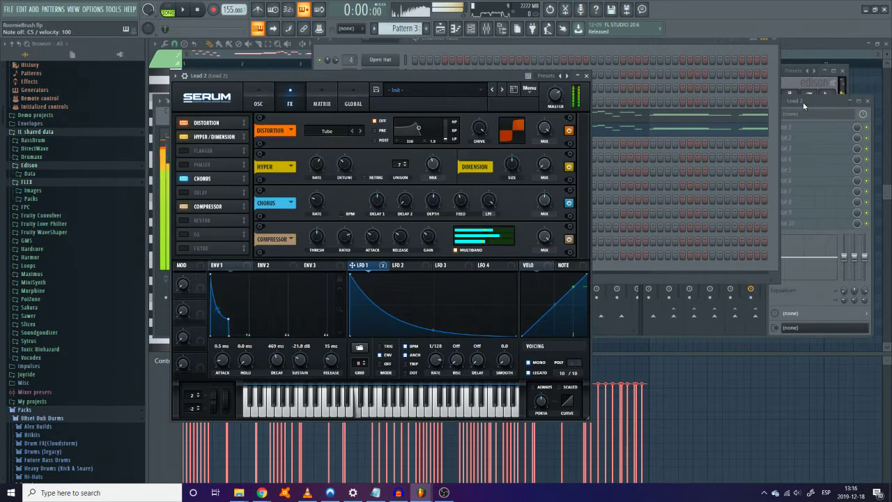
pyautogui.click(802, 102)
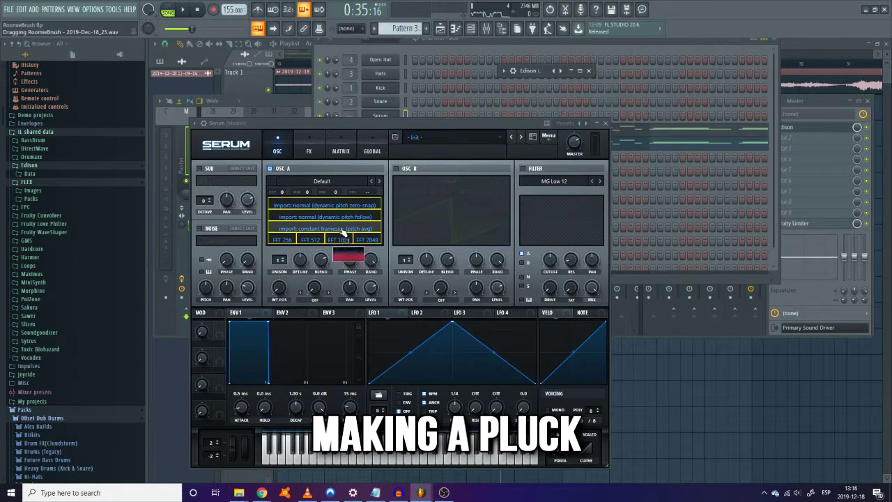
# Step: Import the recorded sample into the new pluck patch's oscillator A at constant framesize and repeatedly double the table size down to 8 frames
pyautogui.moveTo(341, 230); pyautogui.dragTo(341, 230)
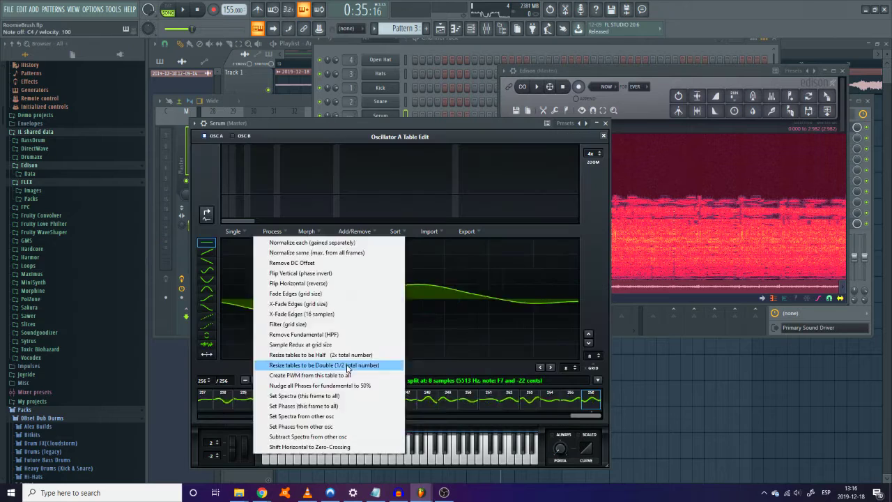
pyautogui.click(347, 365)
pyautogui.click(272, 231)
pyautogui.click(324, 365)
pyautogui.click(272, 231)
pyautogui.click(324, 365)
# Step: Normalize each frame of the pluck's wavetable separately, and remove the LFO 1 modulator from the Hyper effect's wet amount
pyautogui.click(272, 231)
pyautogui.click(306, 243)
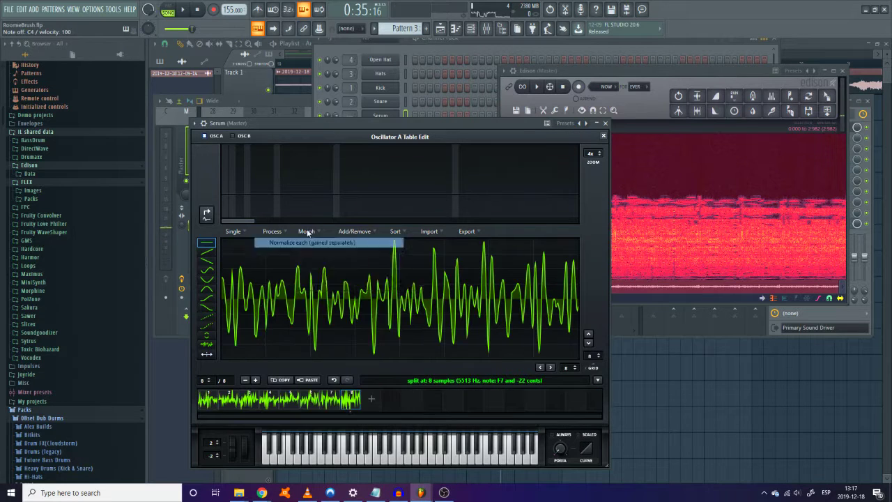
pyautogui.click(272, 231)
pyautogui.click(351, 243)
pyautogui.click(603, 135)
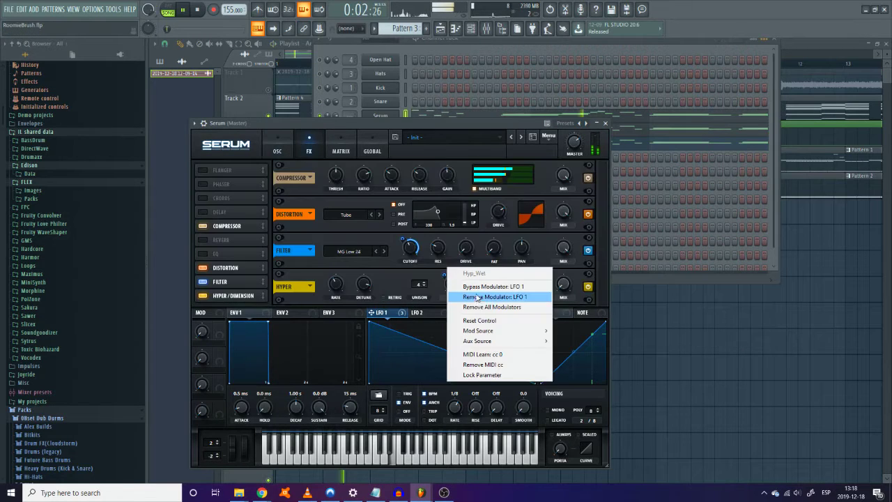
pyautogui.click(499, 297)
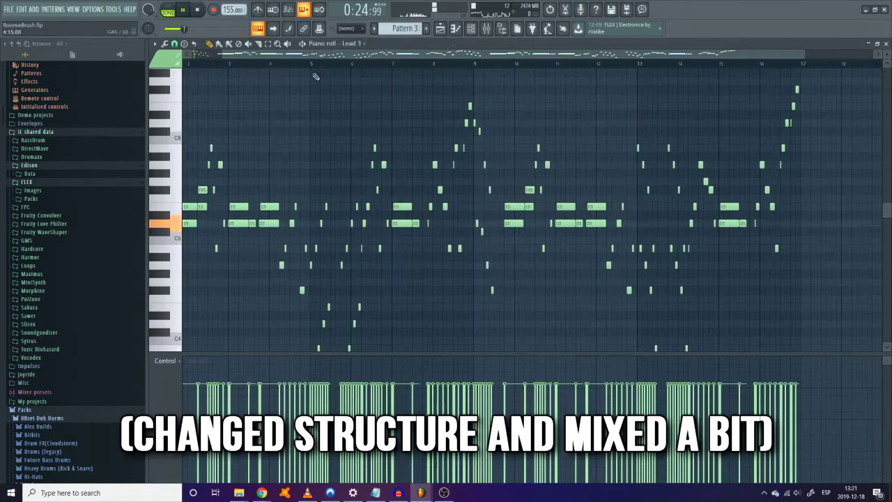
# Step: Review the playing song's arrangement, channel list, mixer levels and Lead 3 notes
pyautogui.click(446, 31)
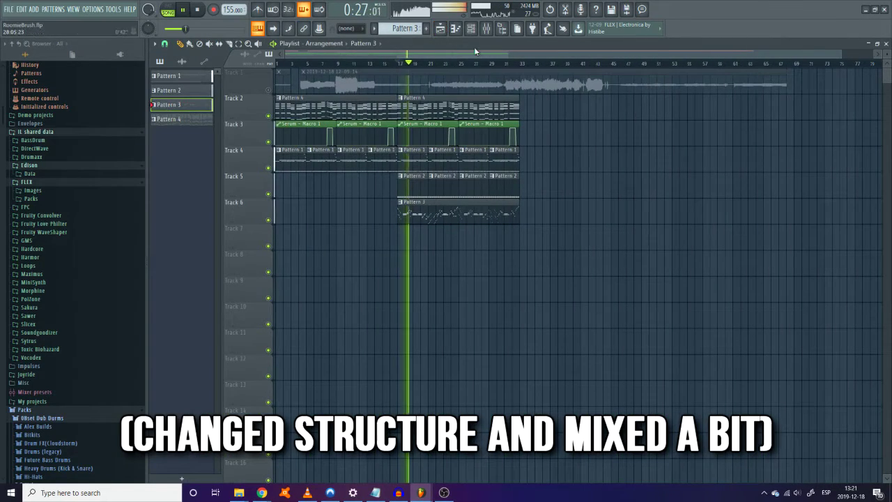
pyautogui.click(472, 30)
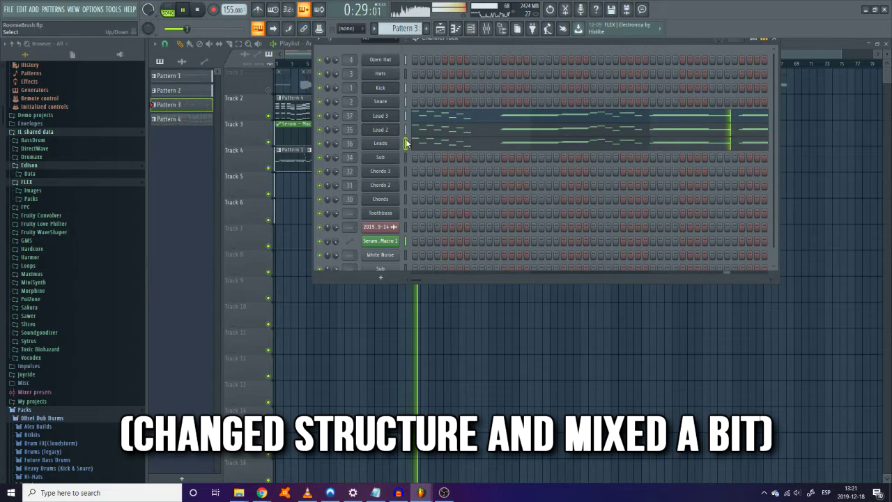
pyautogui.press('F6')
pyautogui.scroll(-1, 489, 126)
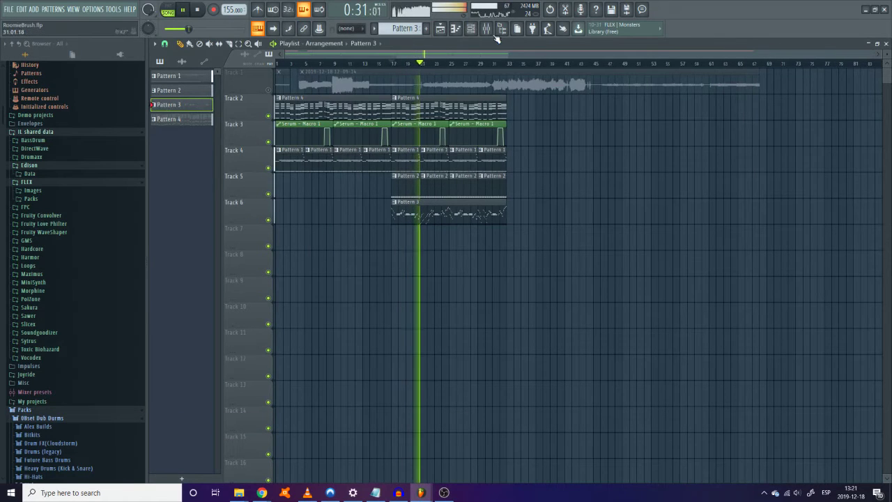
pyautogui.click(487, 29)
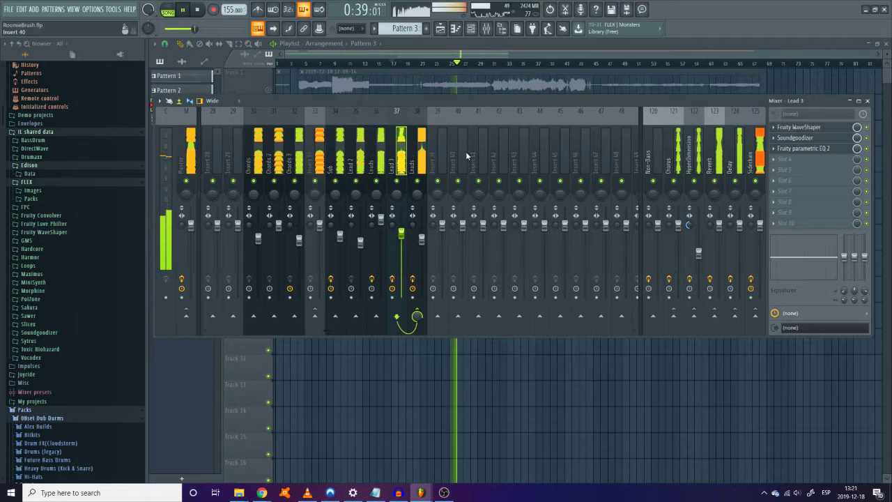
pyautogui.click(454, 69)
pyautogui.scroll(3, 460, 140)
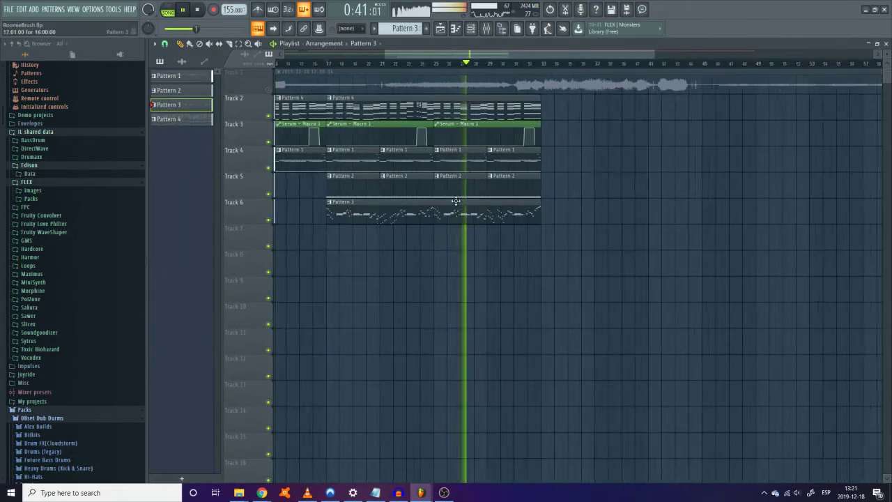
pyautogui.press('F7')
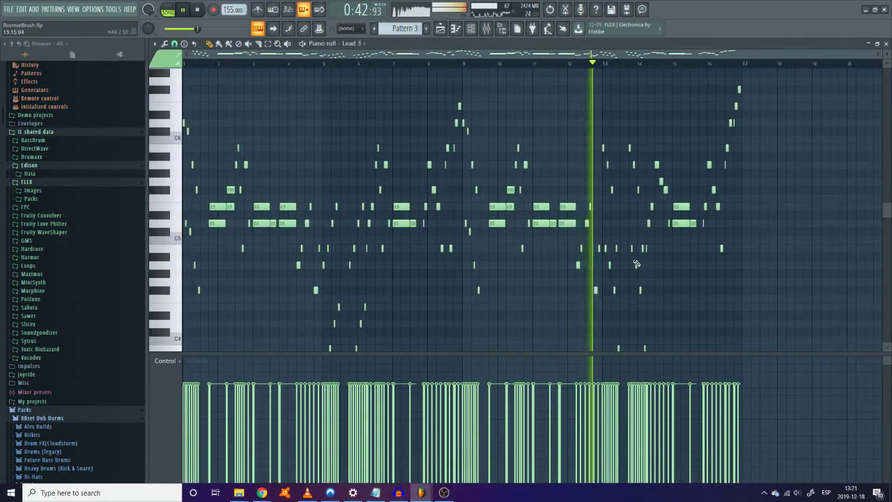
pyautogui.scroll(3, 482, 245)
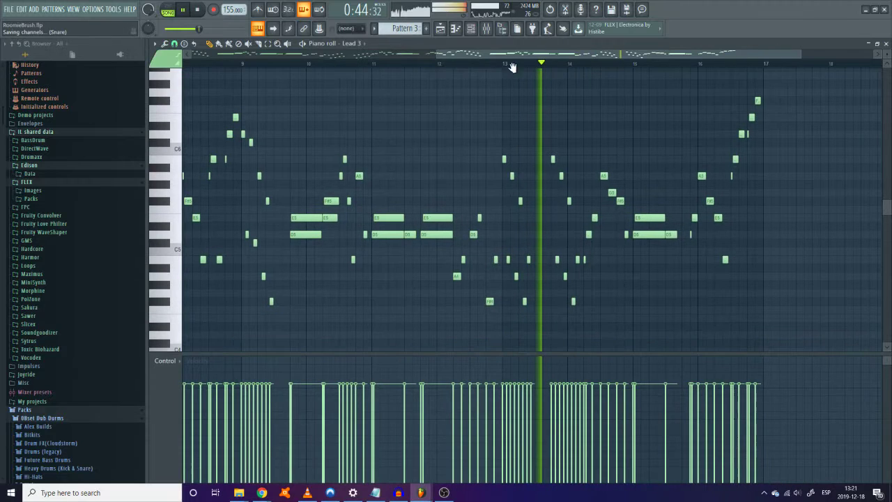
pyautogui.click(470, 33)
pyautogui.press('F5')
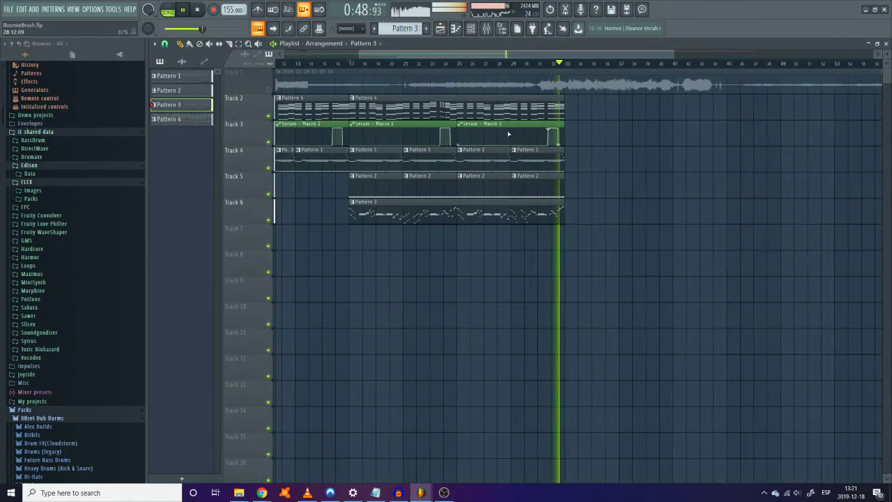
# Step: Stop the song and record a passage of the Track 1 audio clip into Edison on the master track
pyautogui.press('space')
pyautogui.click(582, 72)
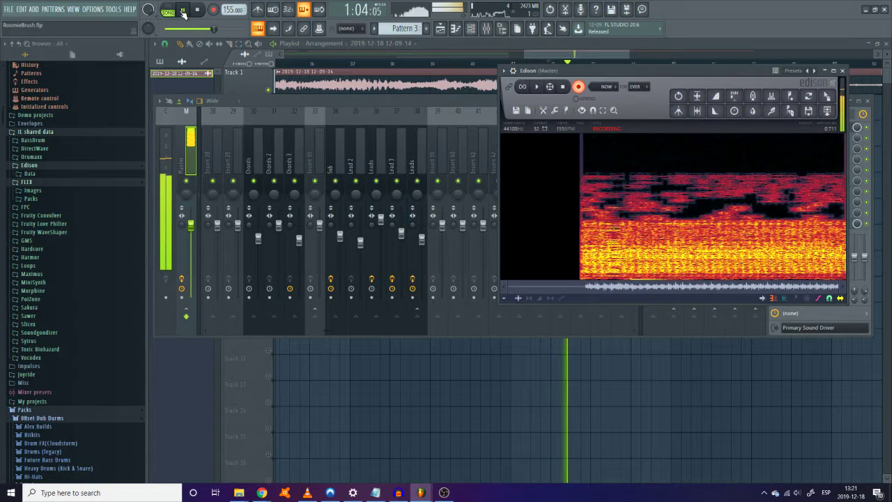
pyautogui.click(183, 10)
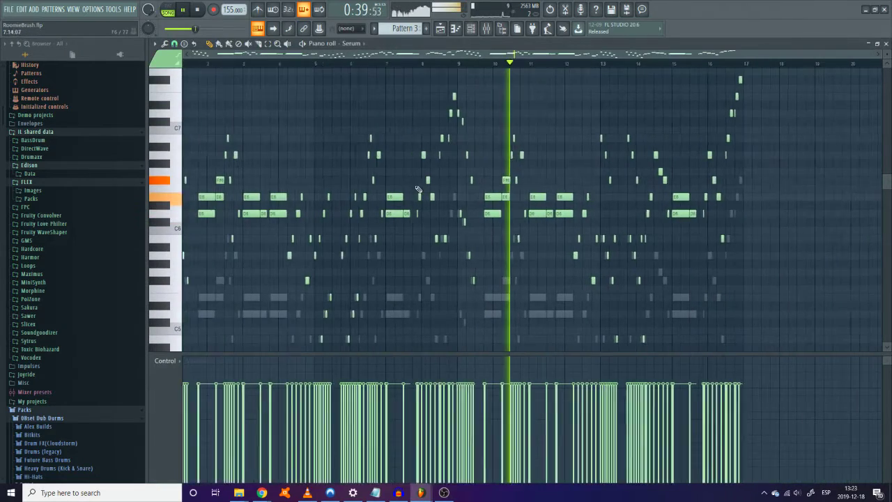
# Step: Clear the first eight bars of the Lead Var notes and route that channel to its own mixer track beside the leads
pyautogui.moveTo(461, 69); pyautogui.dragTo(182, 313)
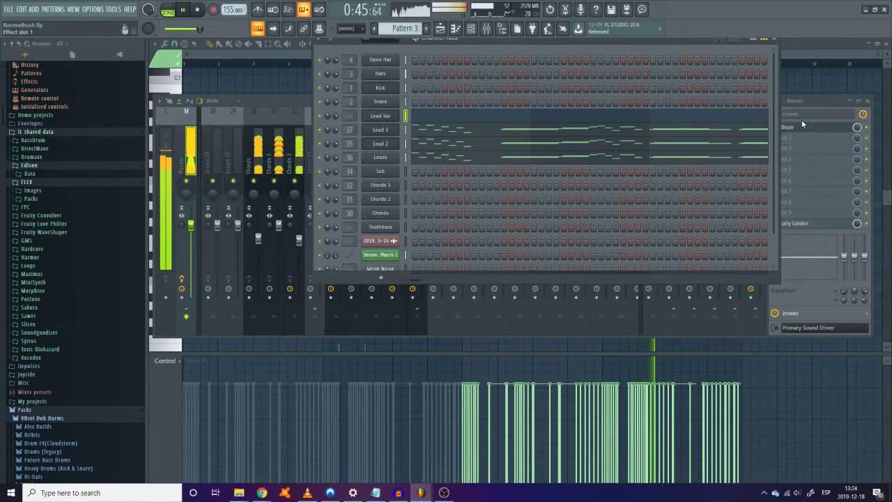
pyautogui.click(801, 125)
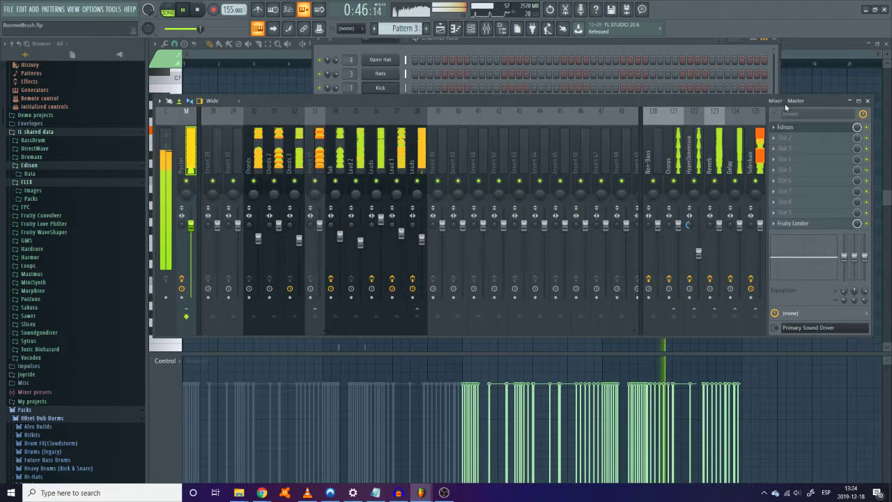
pyautogui.rightClick(435, 153)
pyautogui.moveTo(529, 204)
pyautogui.click(597, 208)
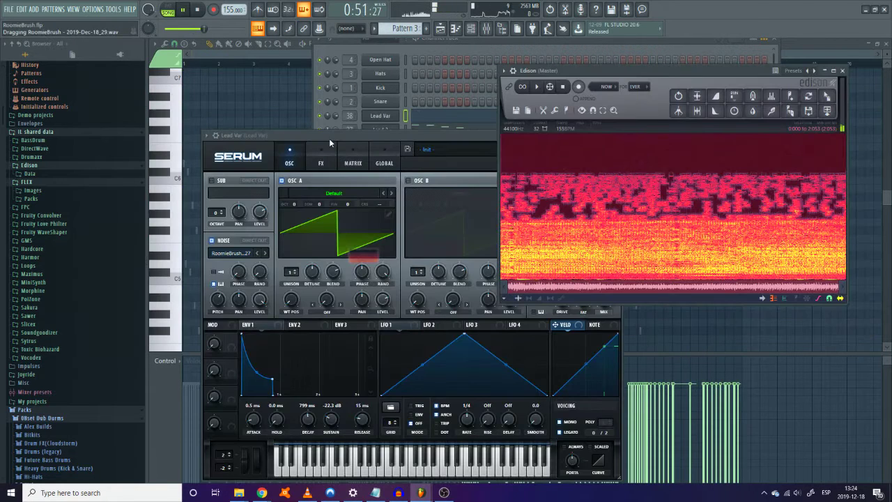
# Step: Load the Edison recording into Lead Var's oscillator A, scan its wavetable position and raise unison to 16 voices
pyautogui.moveTo(329, 138); pyautogui.dragTo(330, 192)
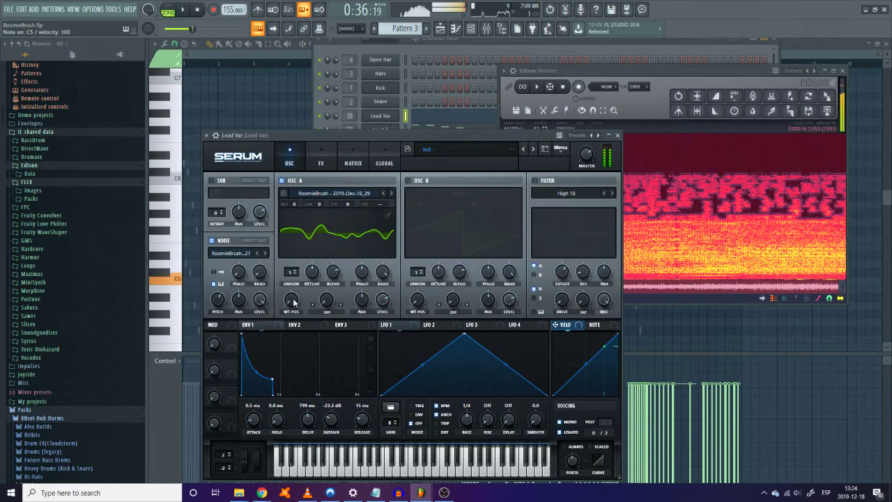
pyautogui.scroll(15, 287, 278)
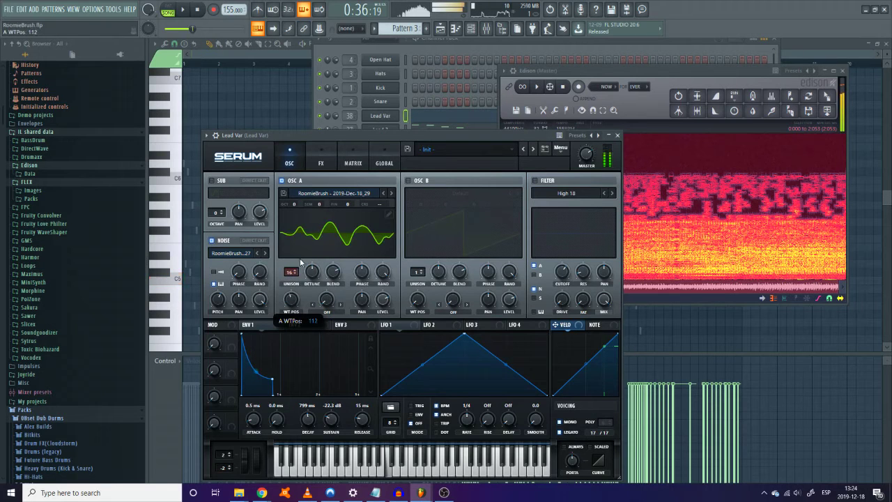
# Step: Normalize each frame of Lead Var's oscillator A wavetable separately, close the table editor and play the song
pyautogui.click(386, 209)
pyautogui.click(285, 243)
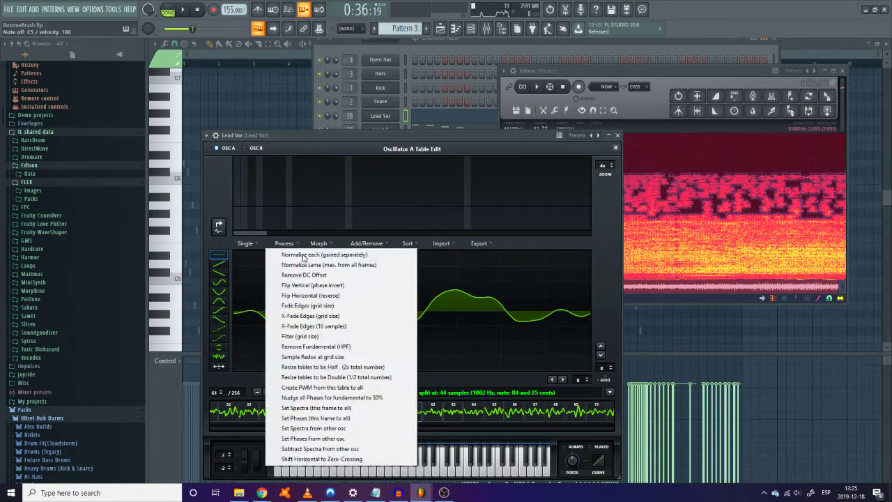
pyautogui.click(334, 244)
pyautogui.click(286, 243)
pyautogui.click(331, 255)
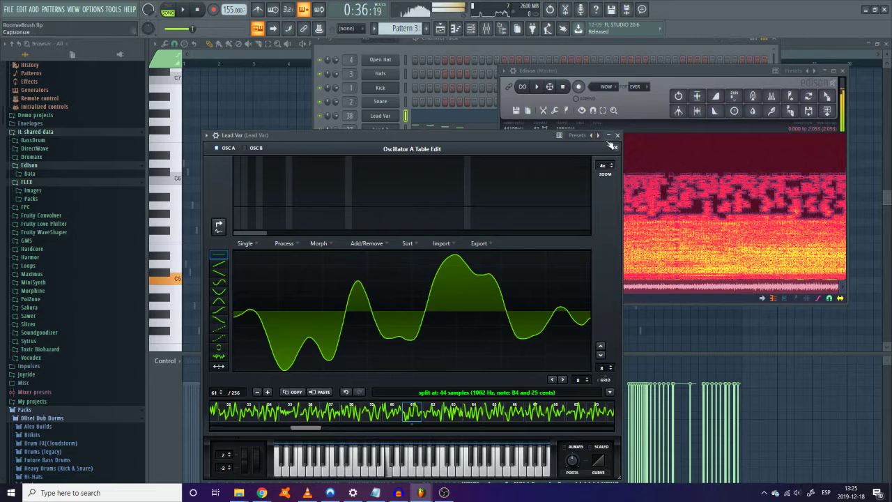
pyautogui.click(615, 148)
pyautogui.press('space')
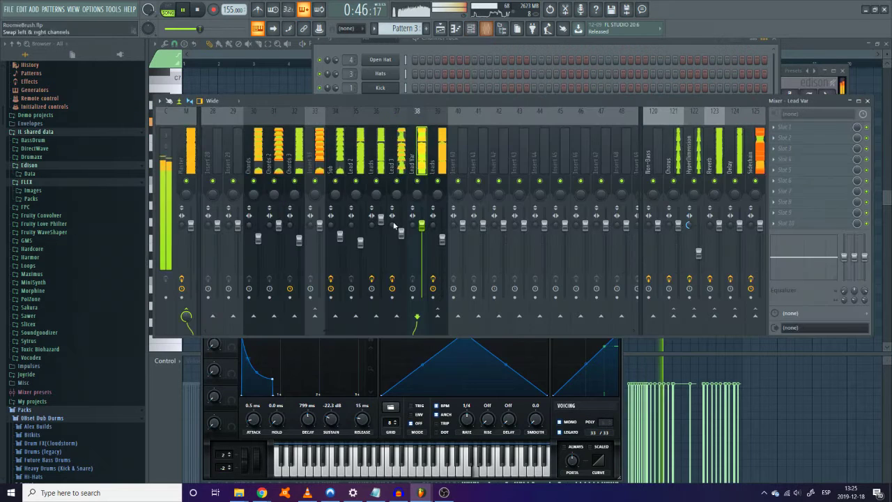
# Step: Load the Edison recording into the noise oscillator of a new Serum patch for white noise, and open the patch's effects
pyautogui.click(471, 29)
pyautogui.moveTo(306, 134); pyautogui.dragTo(278, 178)
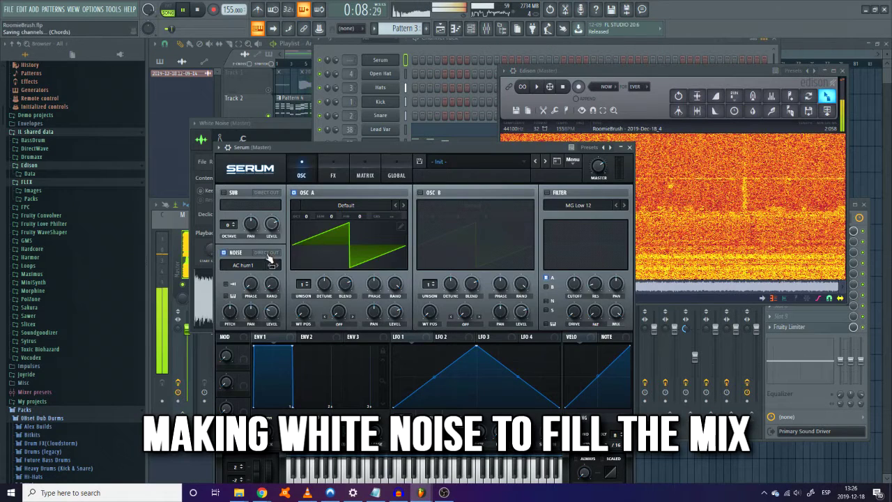
pyautogui.moveTo(269, 258); pyautogui.dragTo(269, 260)
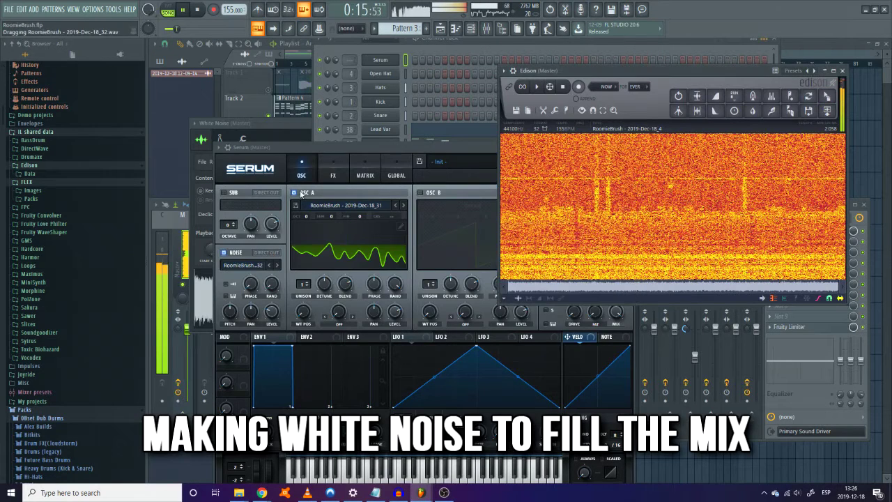
pyautogui.press('space')
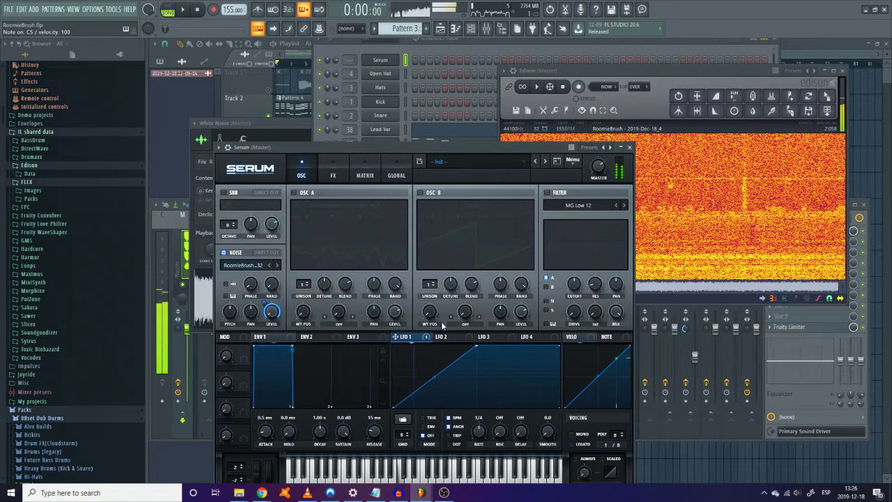
pyautogui.click(333, 175)
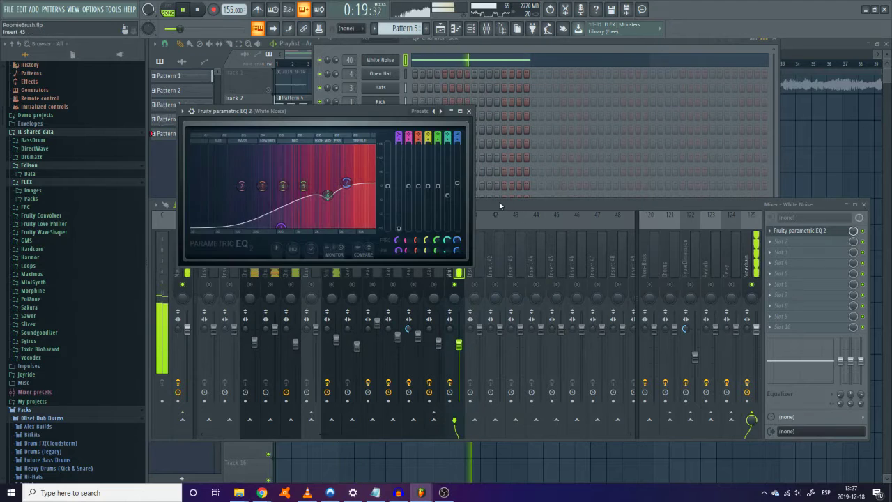
# Step: Check the White Noise mixer track and the Pattern 5 clips on Track 7 of the arrangement
pyautogui.click(461, 286)
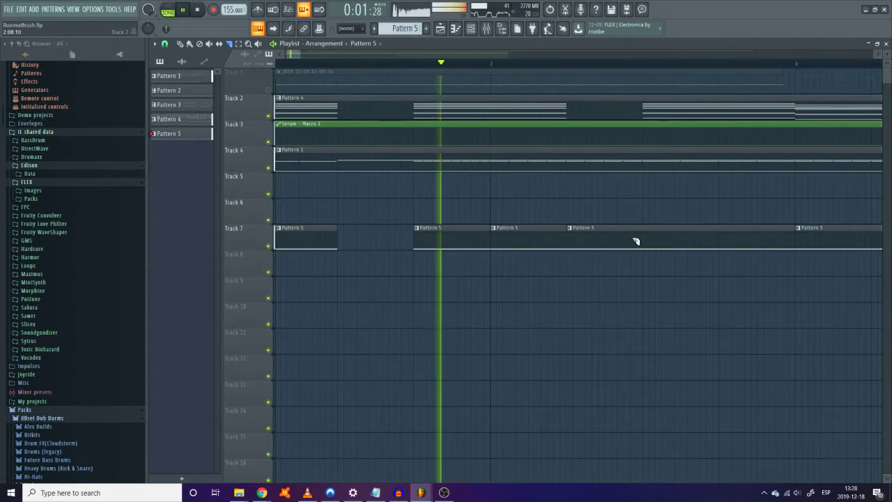
pyautogui.scroll(-3, 328, 247)
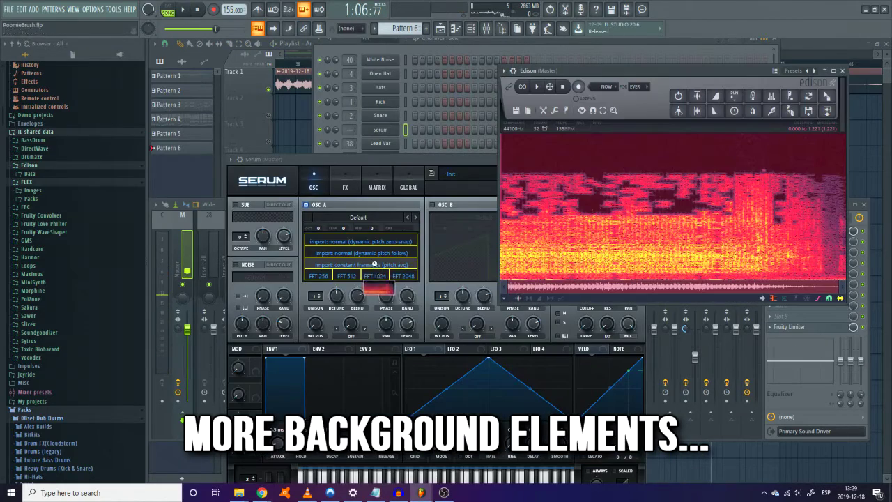
# Step: Import the newly recorded sample into the new Serum's oscillator A at constant framesize, dismissing the save dialog
pyautogui.click(374, 263)
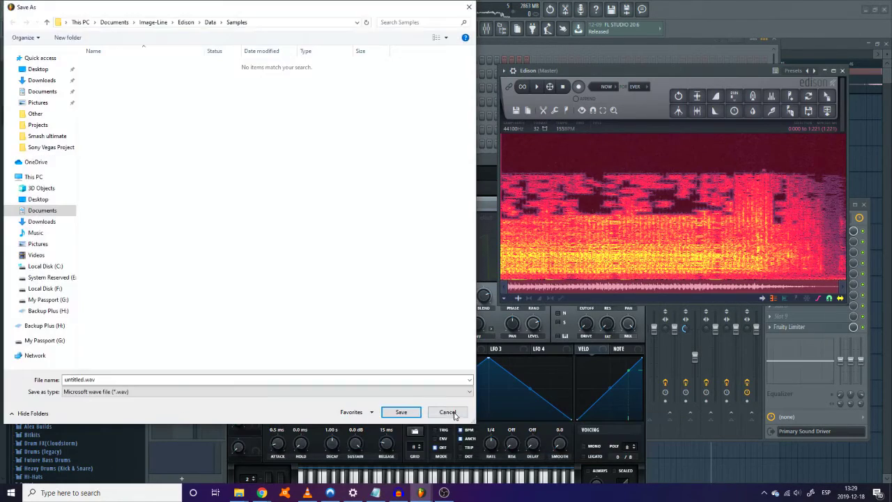
pyautogui.click(448, 413)
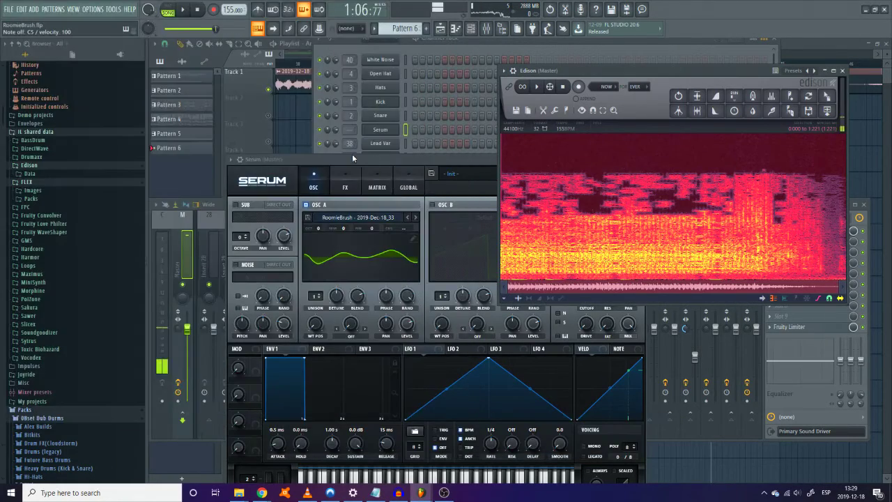
pyautogui.click(352, 157)
# Step: Resize oscillator A's wavetable to double-size tables in the table editor and close the editor
pyautogui.click(329, 231)
pyautogui.click(308, 267)
pyautogui.click(292, 266)
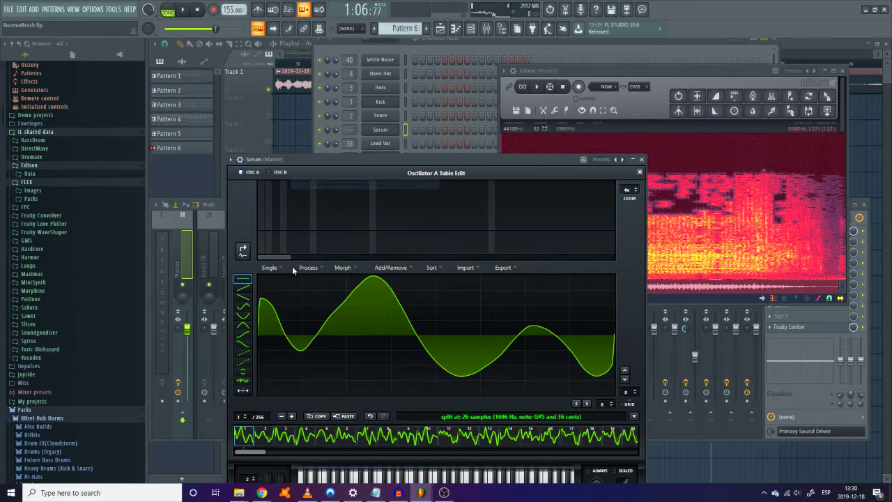
pyautogui.click(308, 268)
pyautogui.click(427, 185)
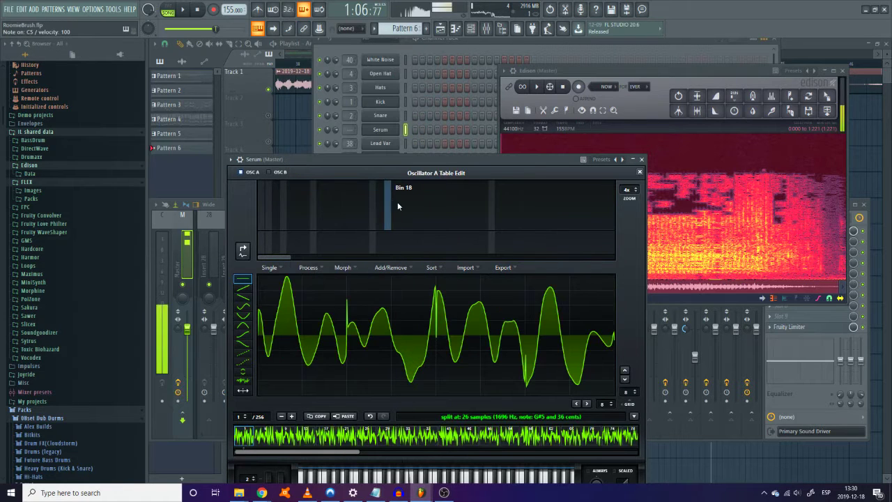
pyautogui.press('Escape')
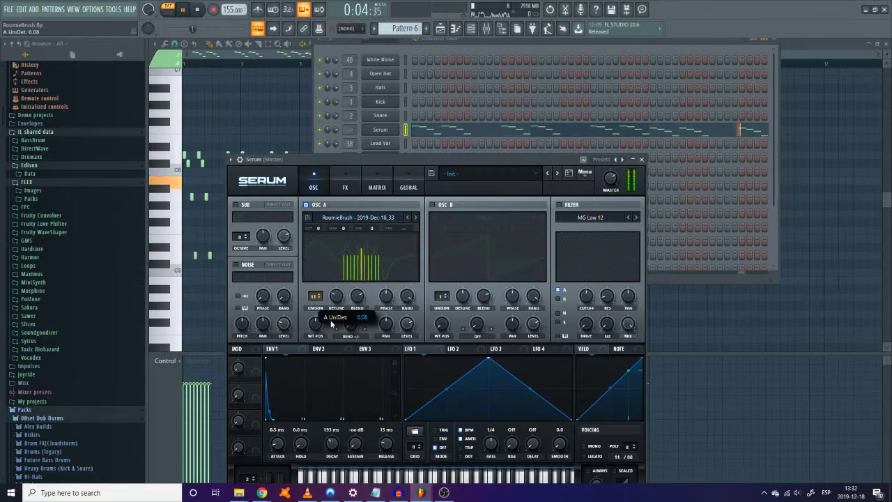
# Step: Raise oscillator A's unison detune to 0.20 and enable the Hyper/Dimension effect in the patch
pyautogui.moveTo(331, 320); pyautogui.dragTo(333, 315)
pyautogui.click(345, 183)
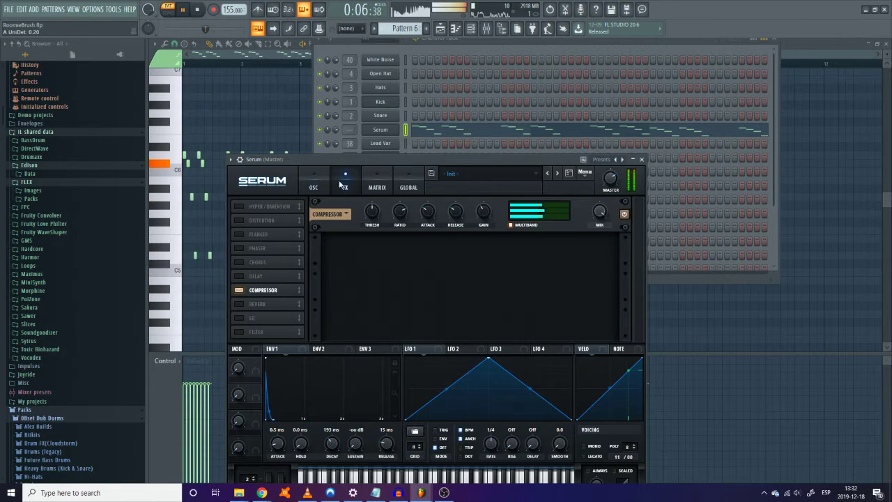
pyautogui.click(239, 206)
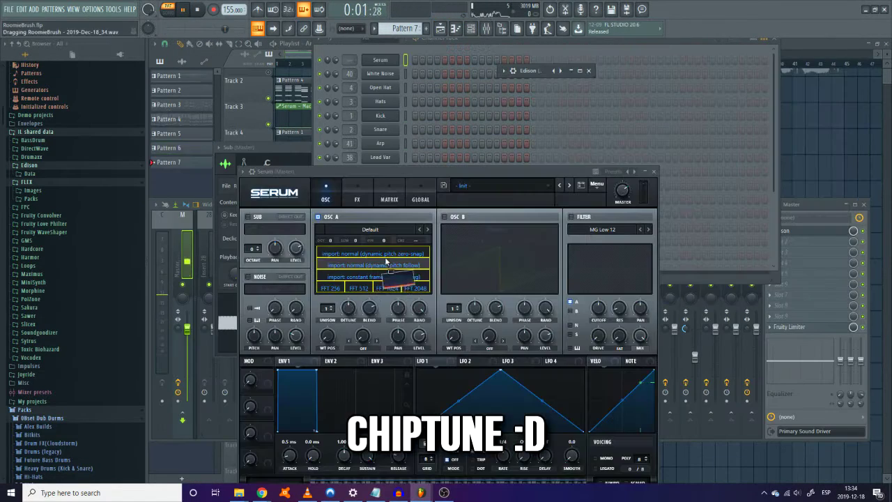
# Step: Import the recorded sample into the chiptune Serum's oscillator A at constant framesize and resample the patch to OSC A
pyautogui.moveTo(380, 278); pyautogui.dragTo(395, 275)
pyautogui.moveTo(395, 275); pyautogui.dragTo(395, 276)
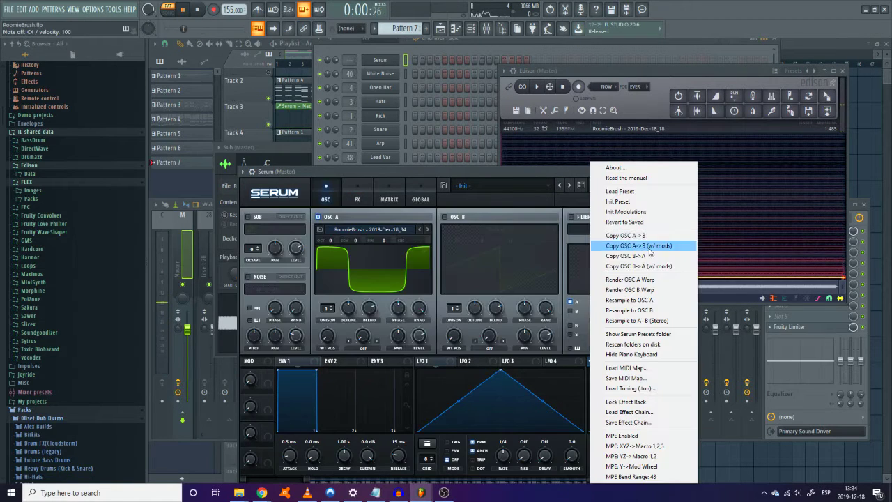
pyautogui.click(653, 301)
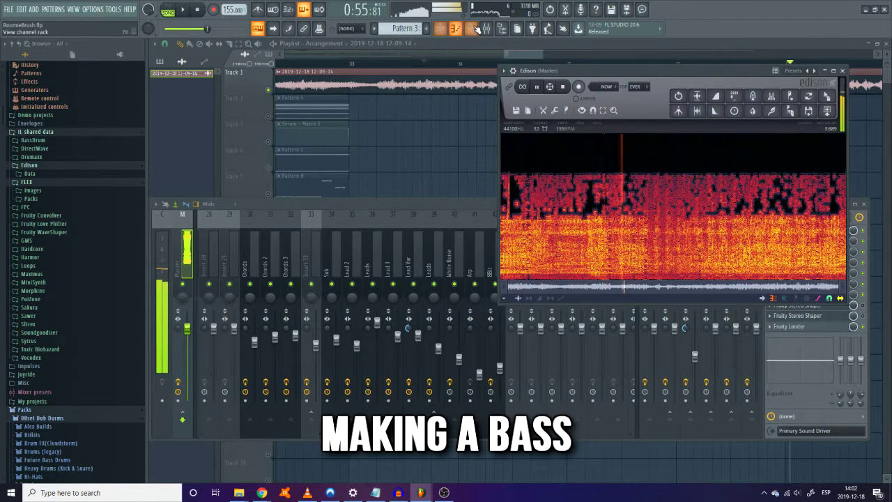
# Step: Open the Serum channel from the channel rack for the bass and bring up the patch's effects
pyautogui.click(474, 28)
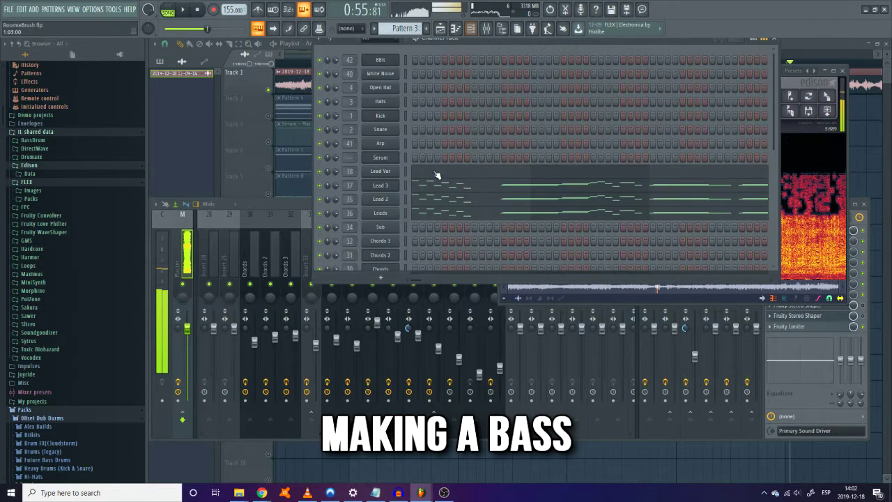
pyautogui.click(381, 157)
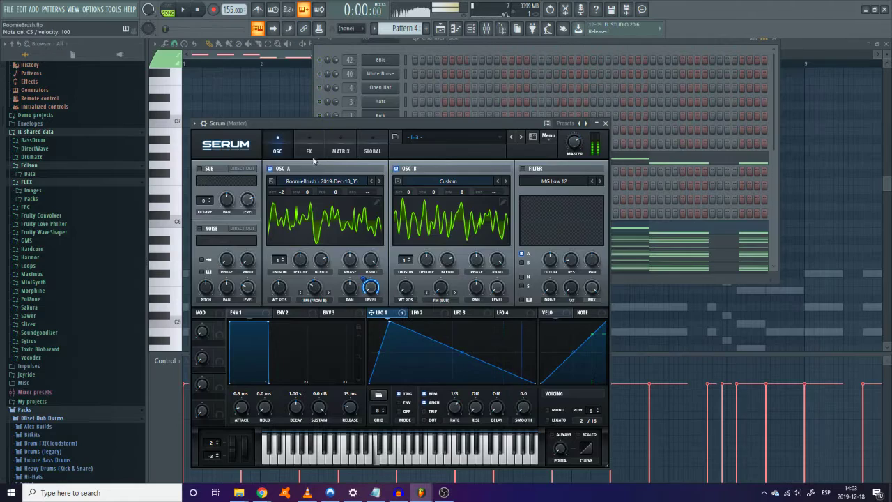
pyautogui.click(309, 151)
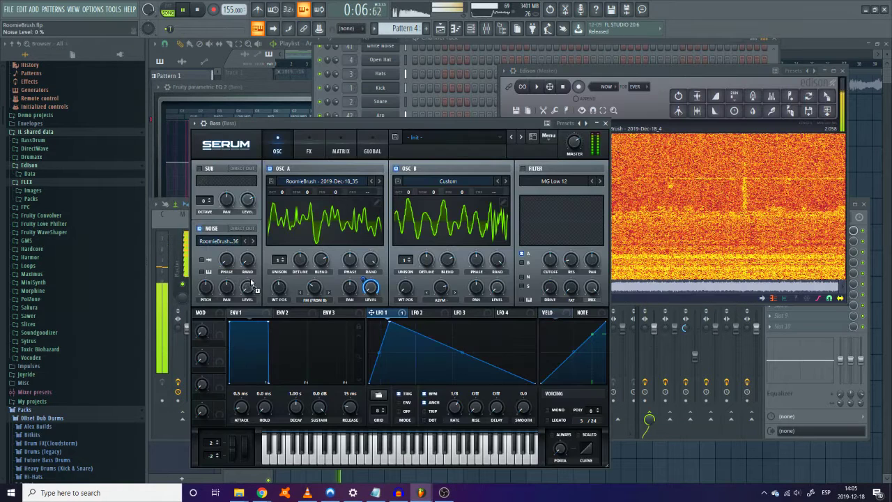
# Step: Modulate the Bass patch's noise level with LFO 1, clone the Bass channel and stop playback
pyautogui.moveTo(251, 282); pyautogui.dragTo(241, 314)
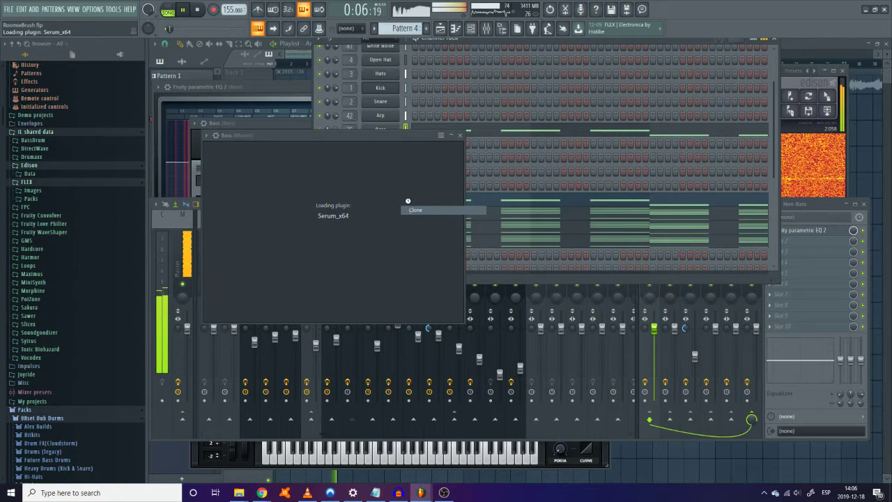
pyautogui.press('space')
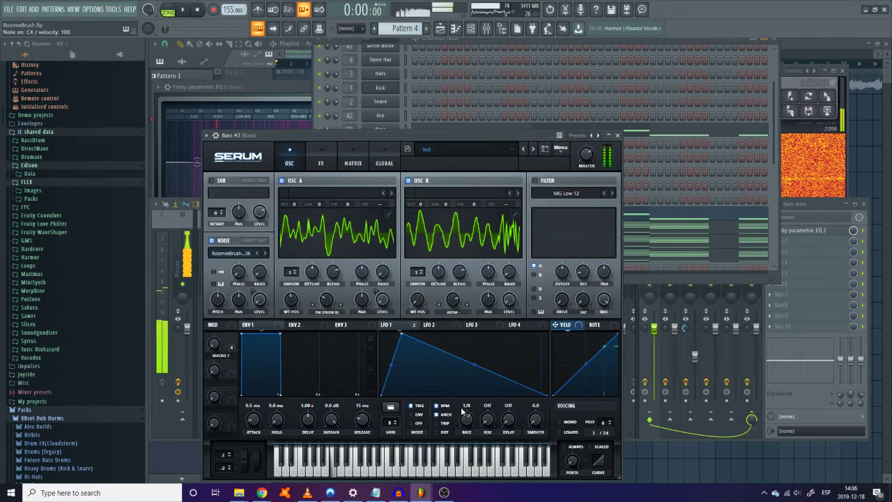
# Step: Resample the Bass #2 patch to OSC A and remove its wavetable frames from the selected one to the end
pyautogui.click(560, 147)
pyautogui.click(430, 299)
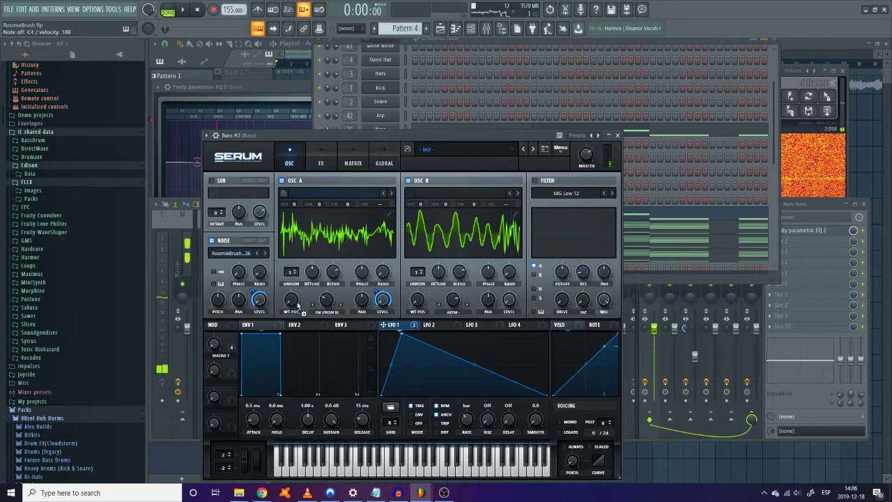
pyautogui.click(388, 213)
pyautogui.click(367, 244)
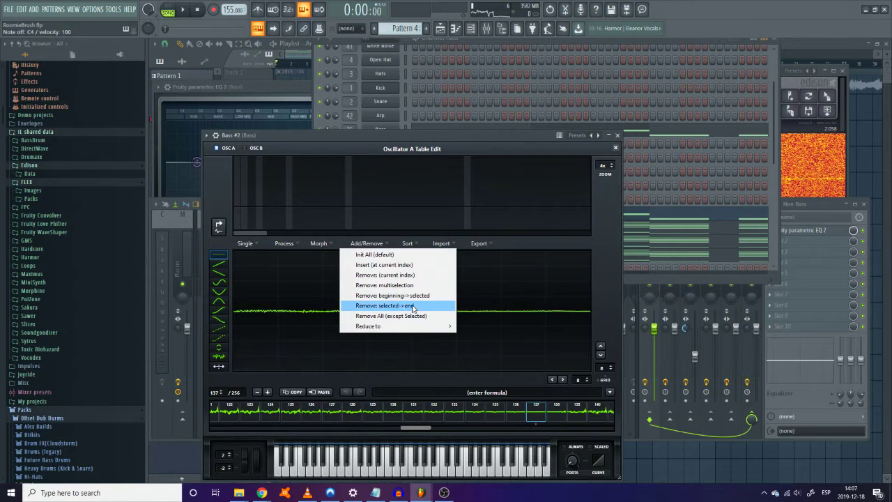
pyautogui.click(399, 304)
pyautogui.click(616, 148)
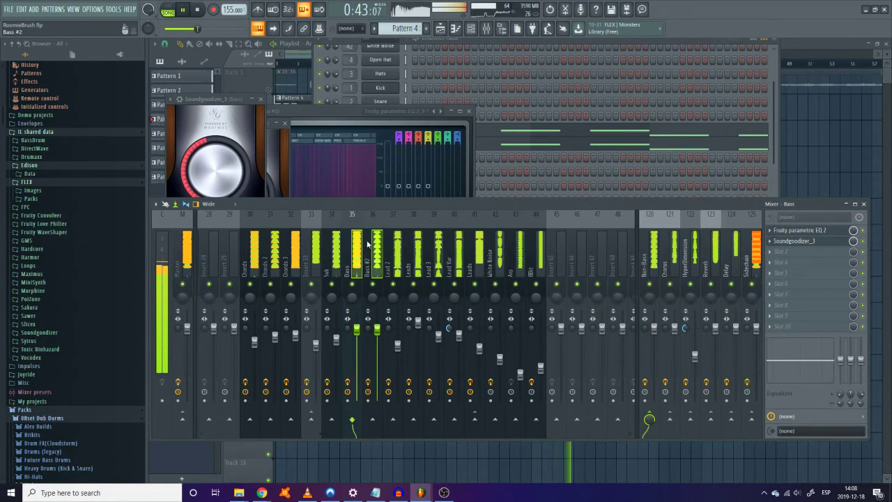
# Step: Check the effect chains on the Bass and Leads mixer tracks, and return to the playlist arrangement
pyautogui.click(356, 251)
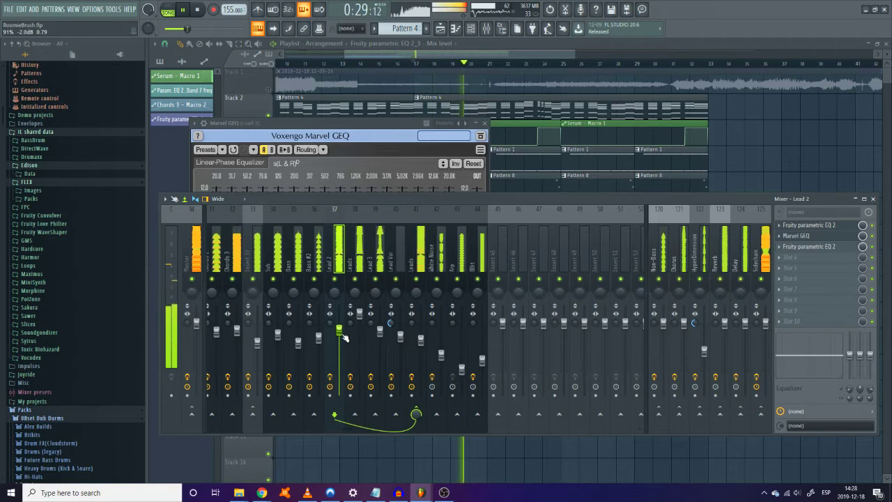
pyautogui.click(419, 251)
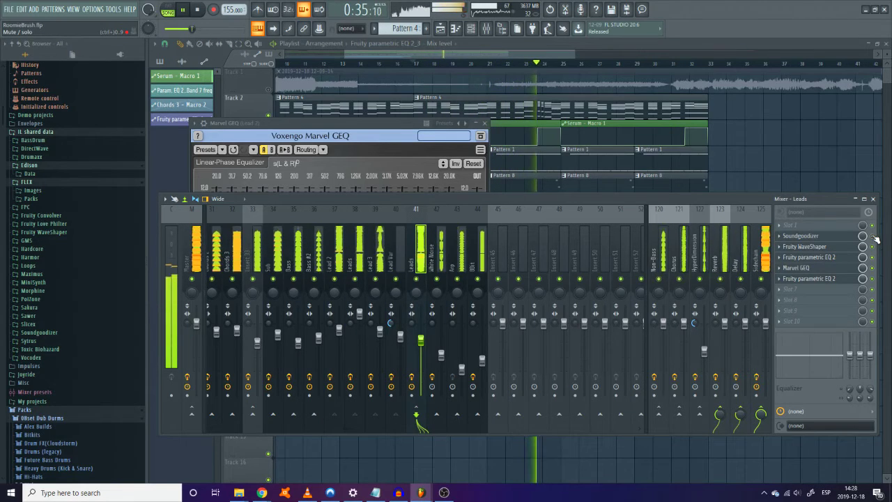
pyautogui.click(544, 159)
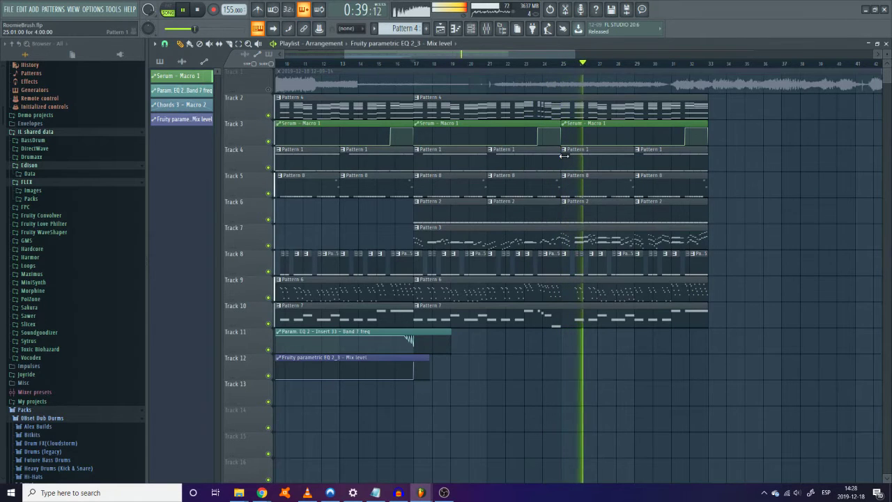
# Step: Duplicate the automation clips on Tracks 11 to 13 to start at bar 17, and delete the copied Mix level clip on Track 12
pyautogui.scroll(-4, 457, 257)
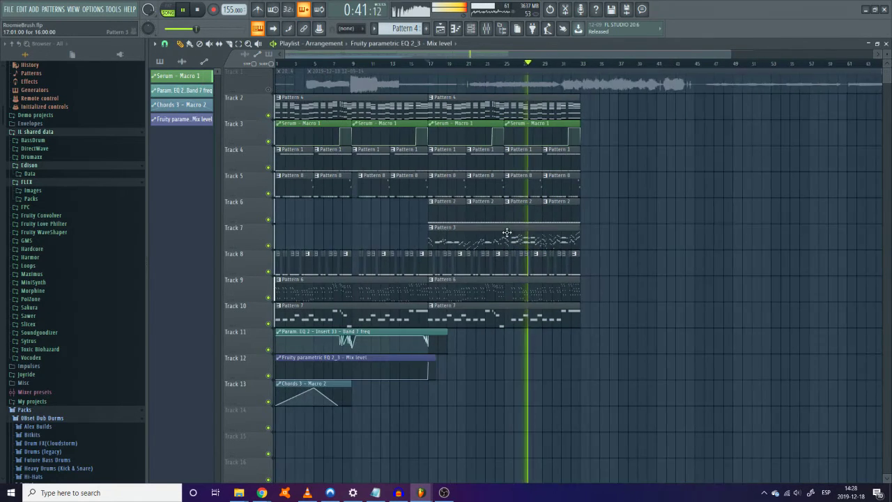
pyautogui.moveTo(446, 432); pyautogui.dragTo(410, 332)
pyautogui.scroll(10, 519, 342)
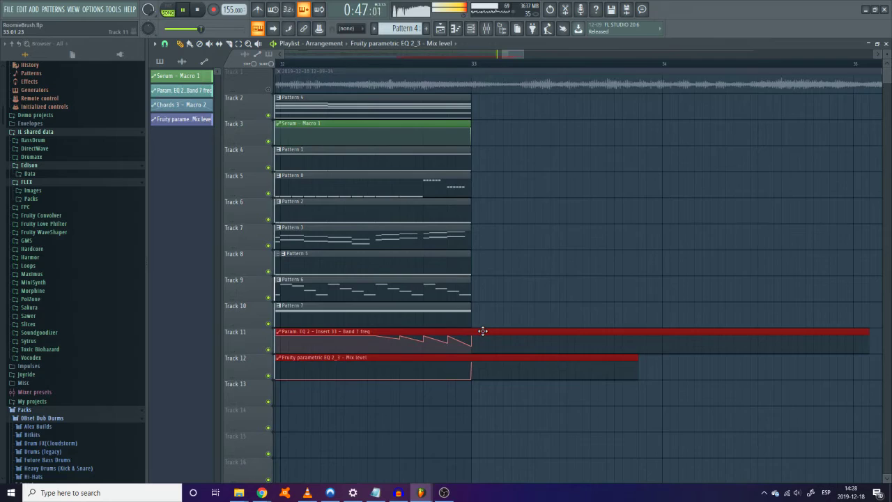
pyautogui.scroll(-10, 483, 331)
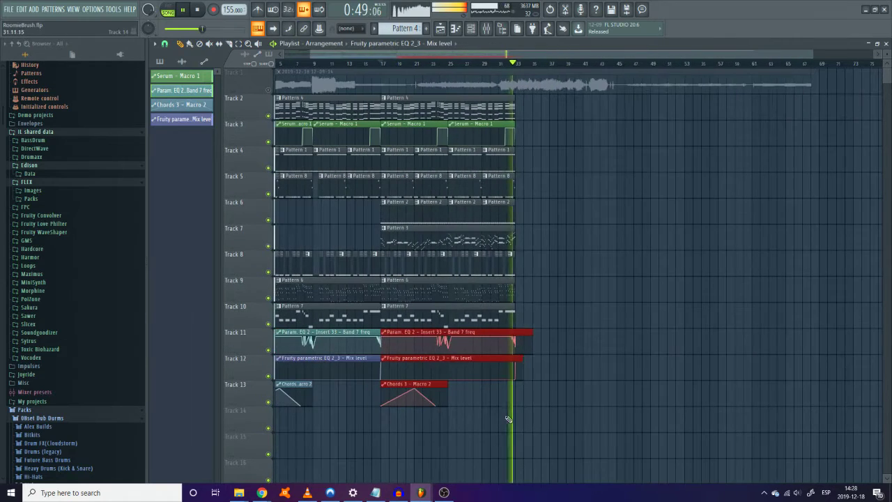
pyautogui.click(496, 390)
pyautogui.rightClick(404, 369)
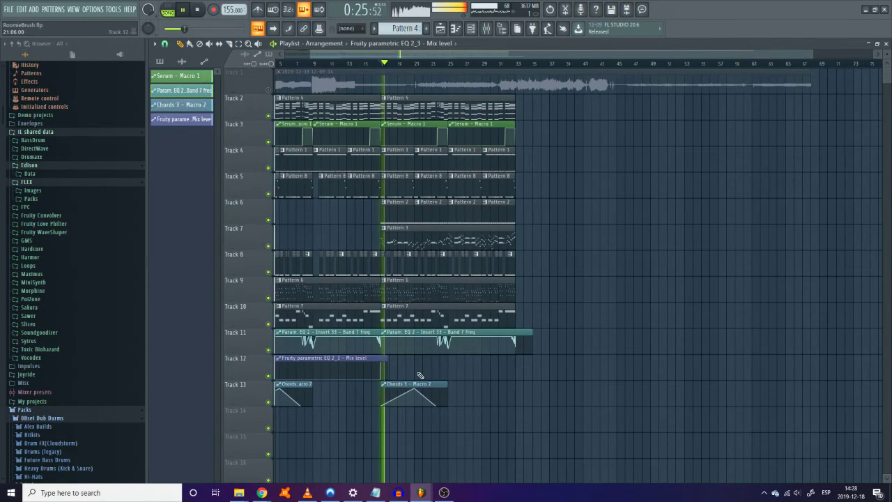
# Step: Review the full arrangement in the playlist and open the mixer
pyautogui.scroll(1, 618, 284)
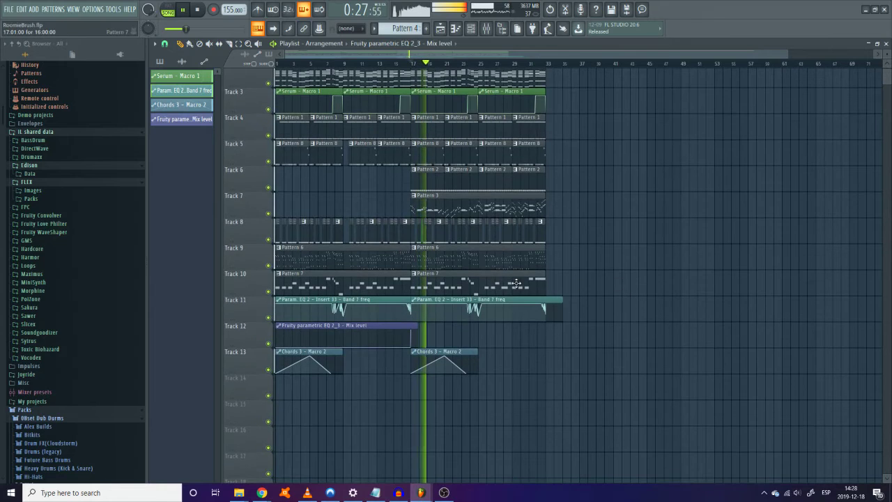
pyautogui.scroll(3, 488, 244)
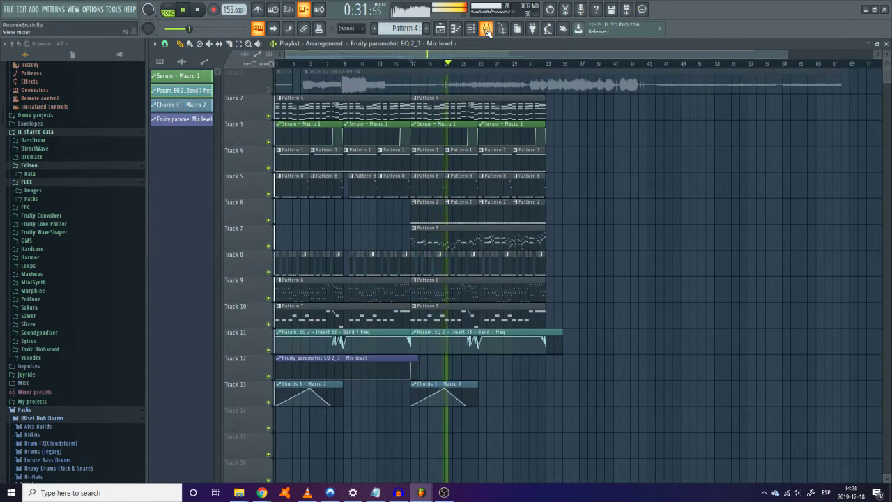
pyautogui.press('F9')
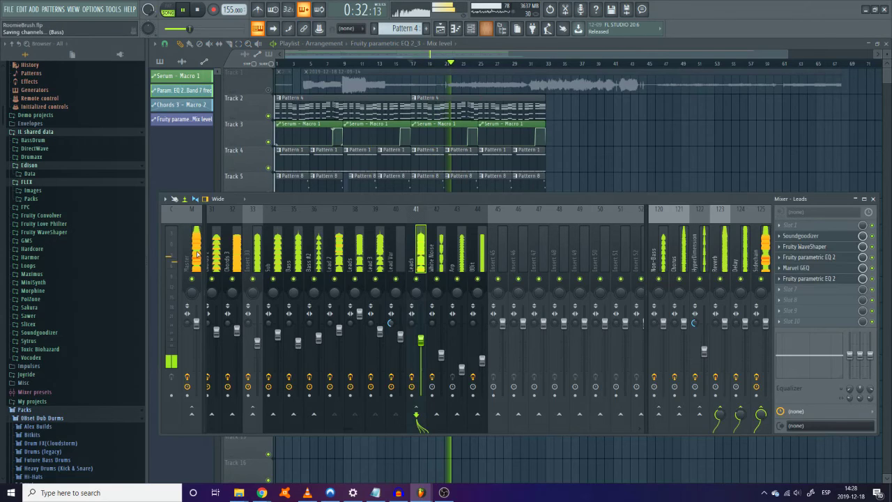